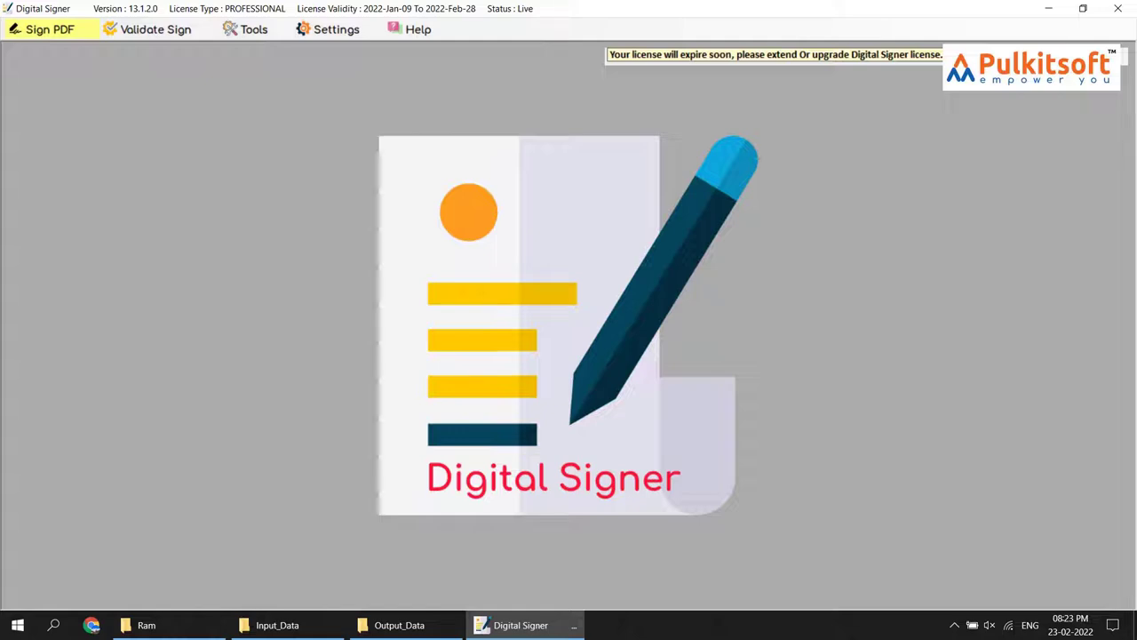
# Open the signed File1.pdf from Output_Data in Acrobat Reader, entering its document open password
pyautogui.click(399, 625)
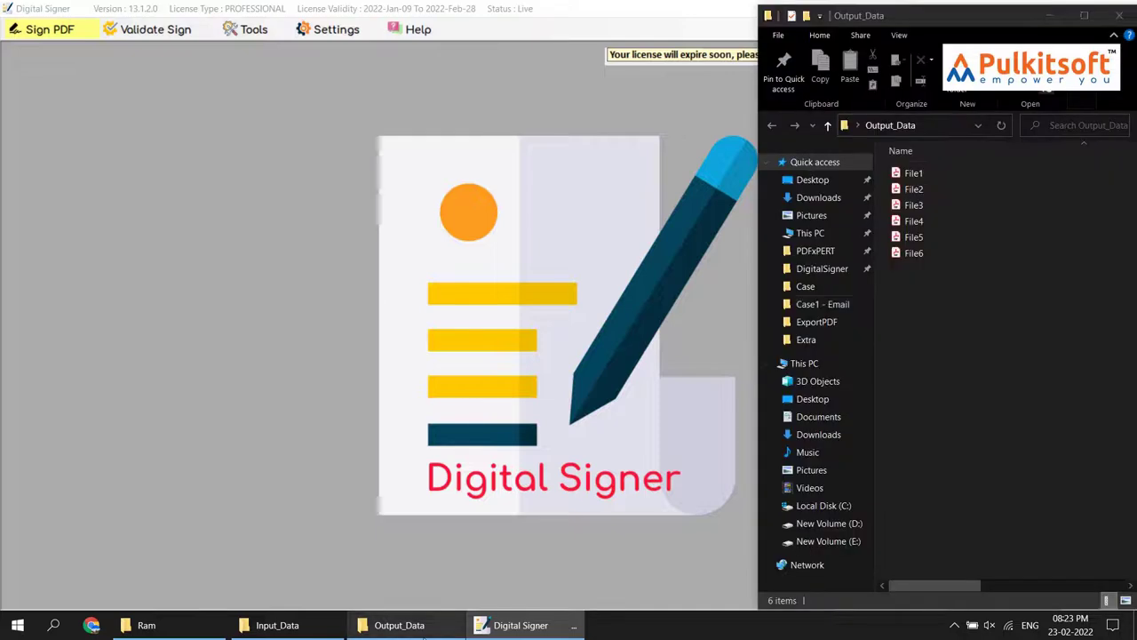
pyautogui.click(913, 173)
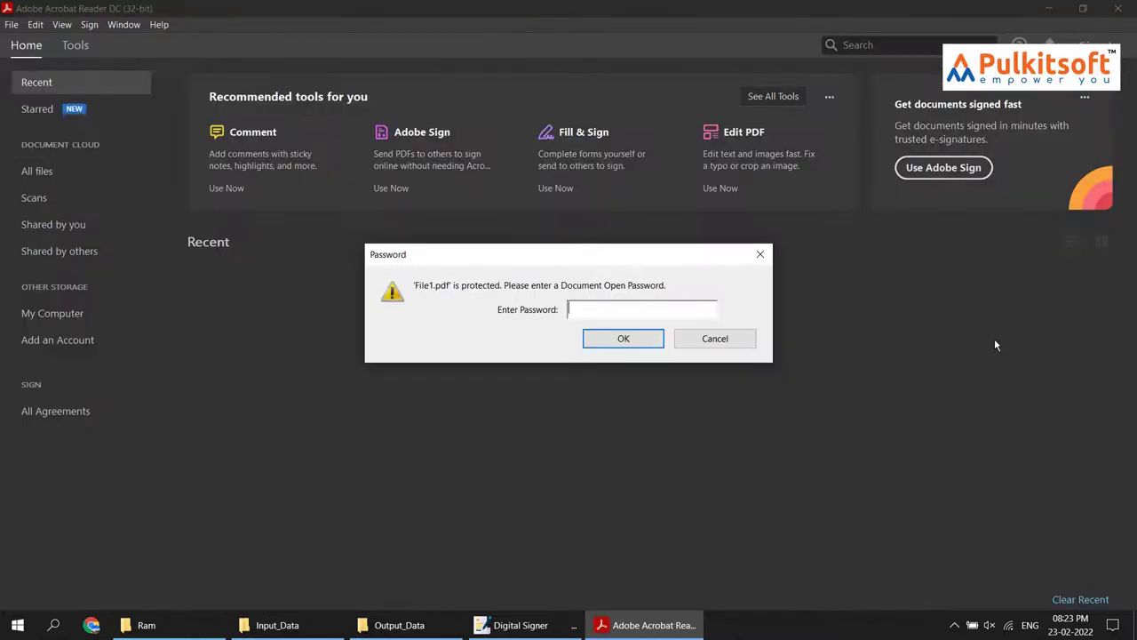
pyautogui.write('12345')
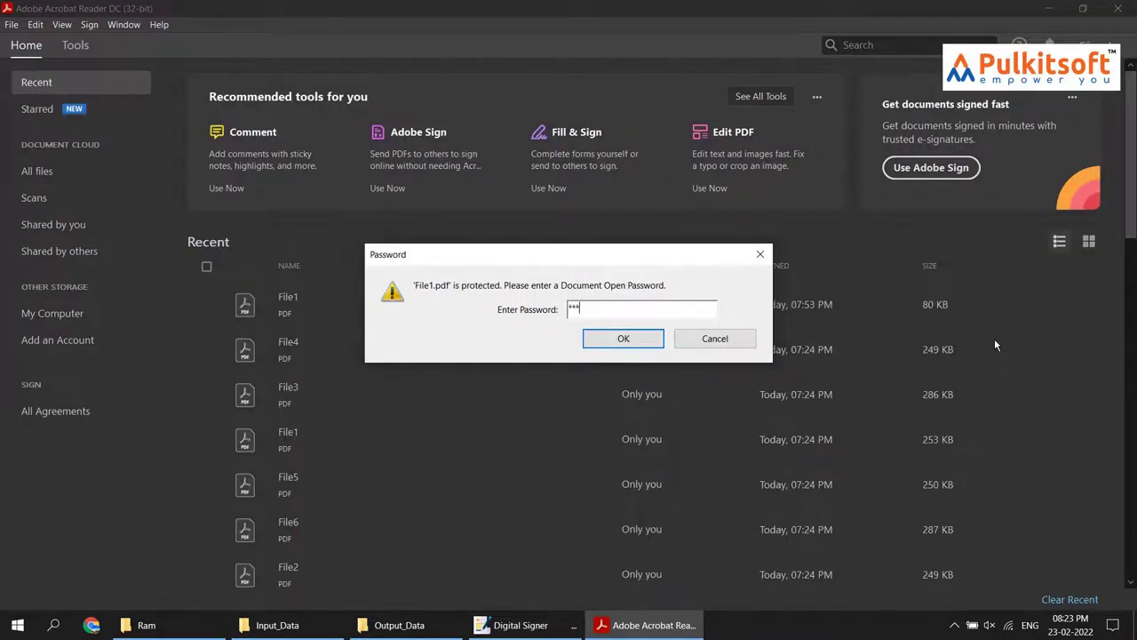
pyautogui.write('67')
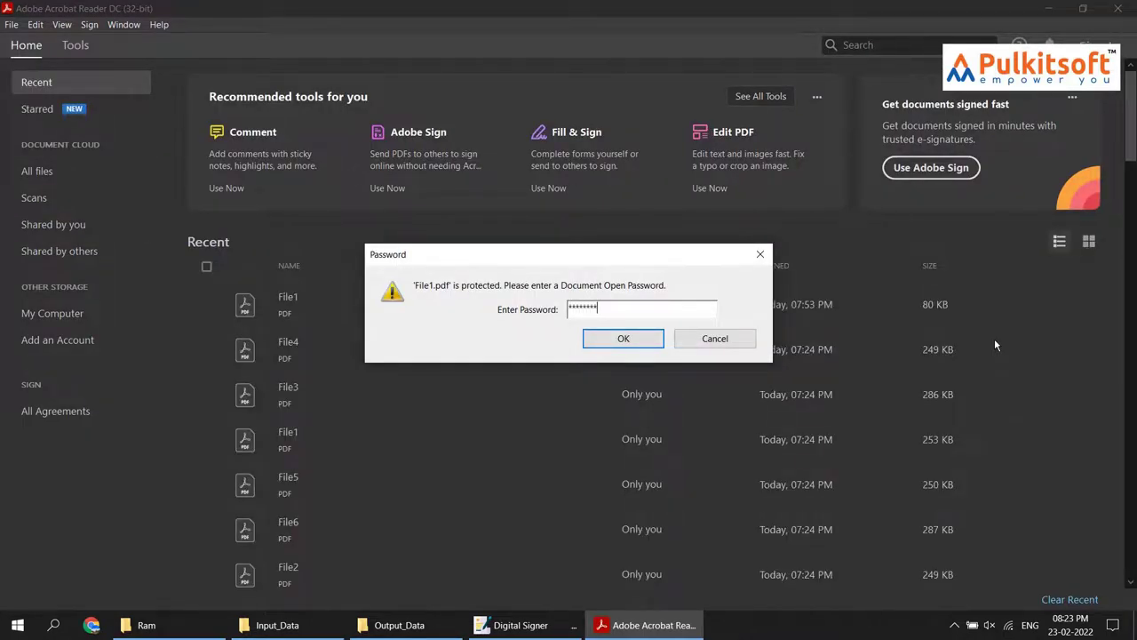
pyautogui.press('Return')
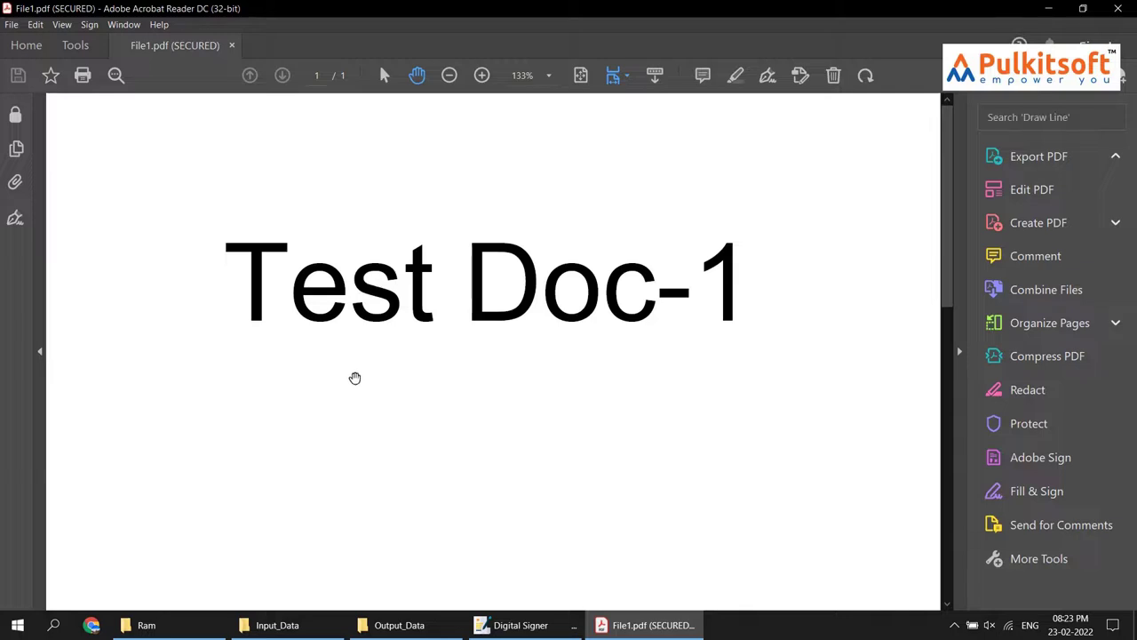
# Scroll to File1's signature and check that its validation status is valid
pyautogui.scroll(-4, 358, 389)
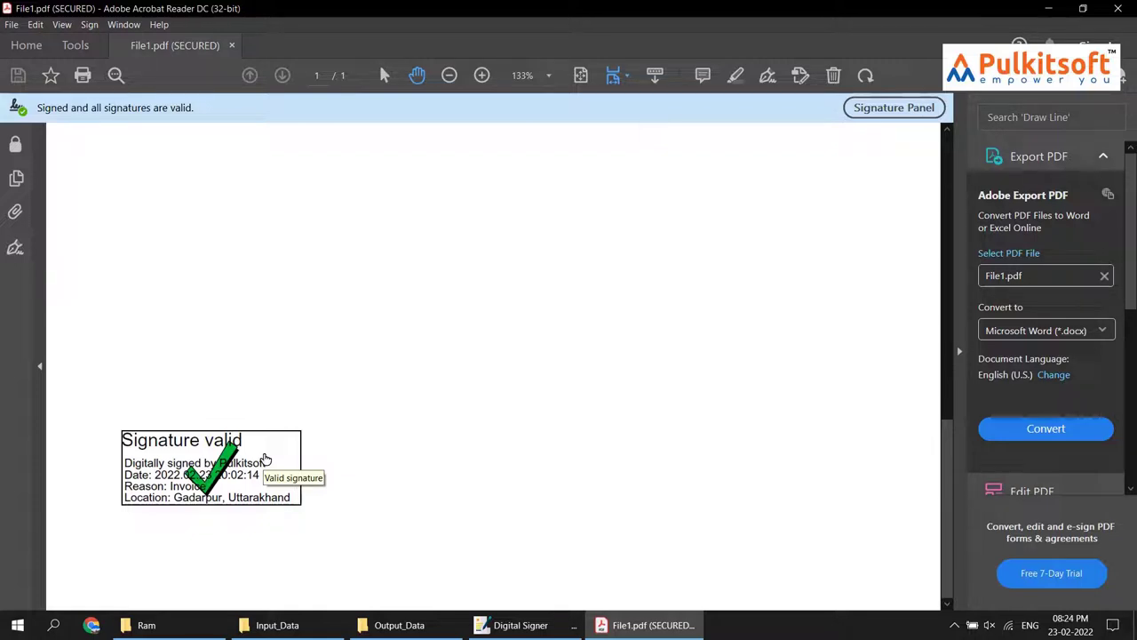
pyautogui.click(265, 459)
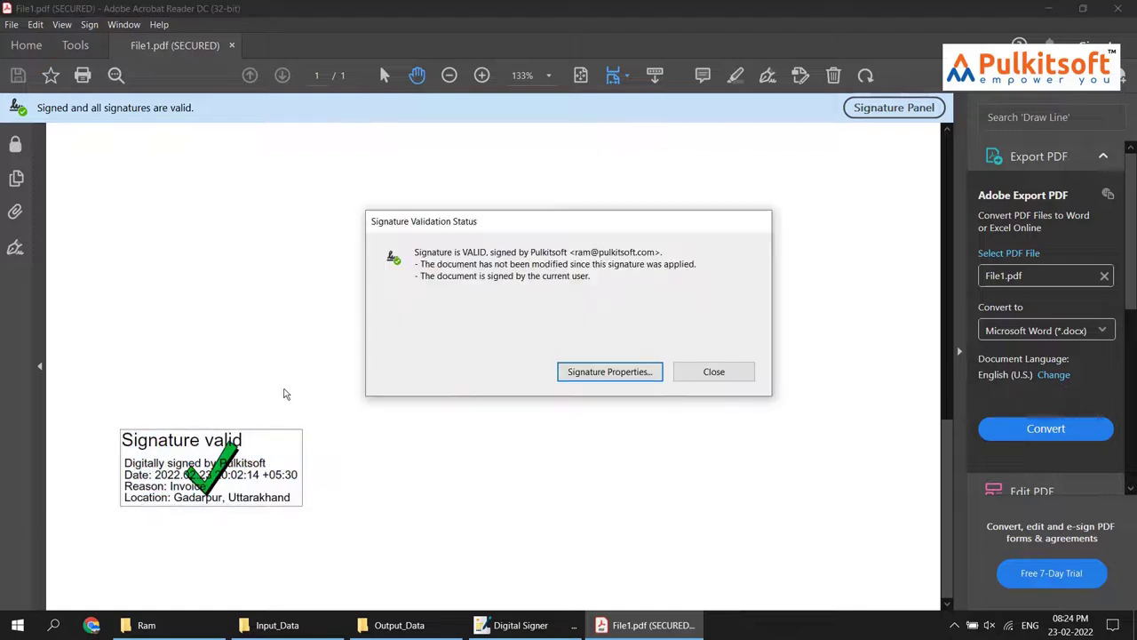
pyautogui.click(716, 377)
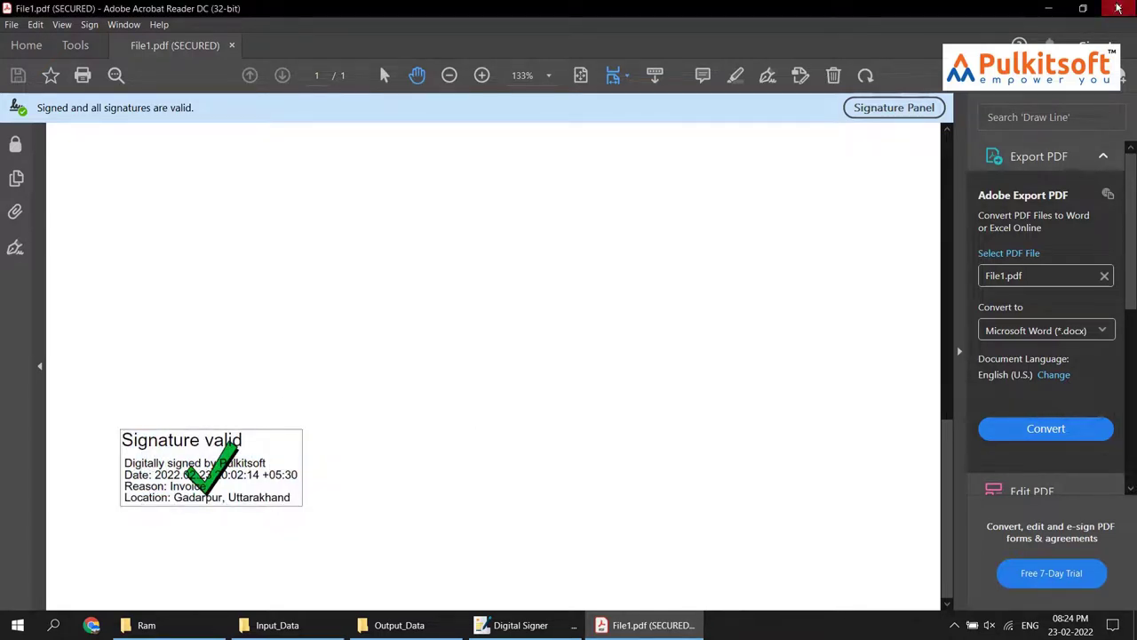
# Quit Acrobat Reader, delete all six files from Output_Data, and return to Digital Signer
pyautogui.hotkey('ctrl', 'q')
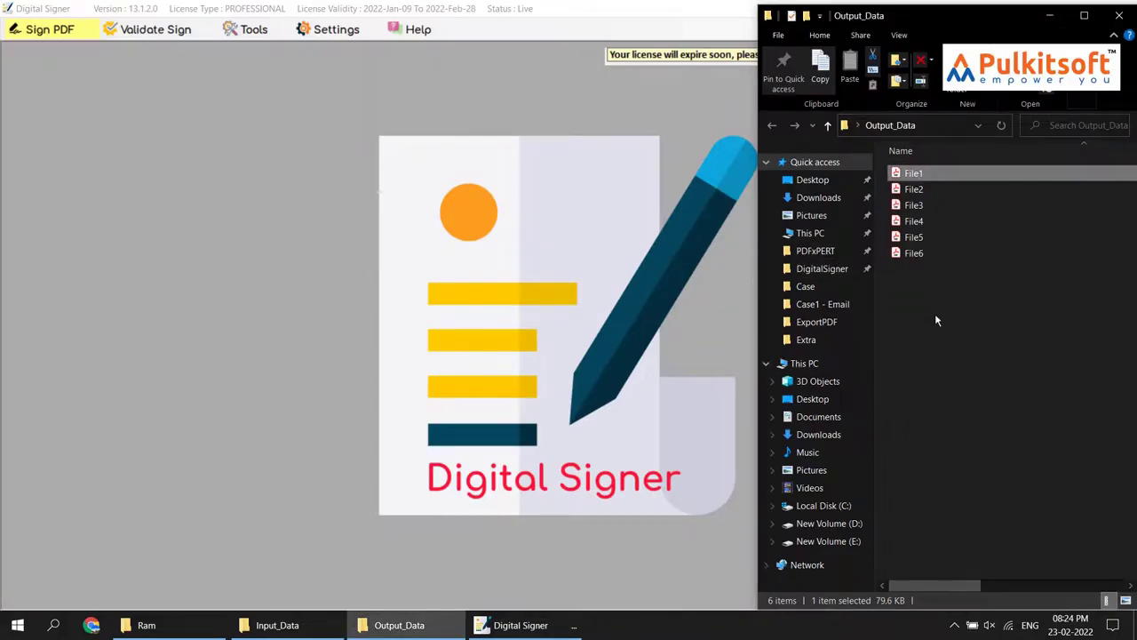
pyautogui.moveTo(990, 423); pyautogui.dragTo(917, 176)
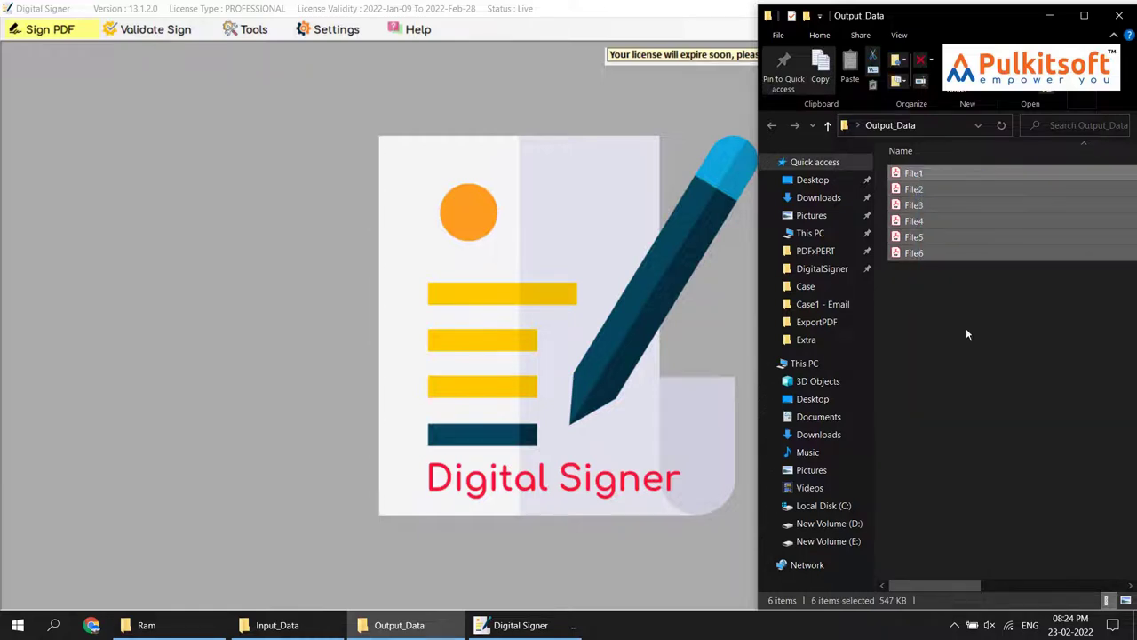
pyautogui.press('Delete')
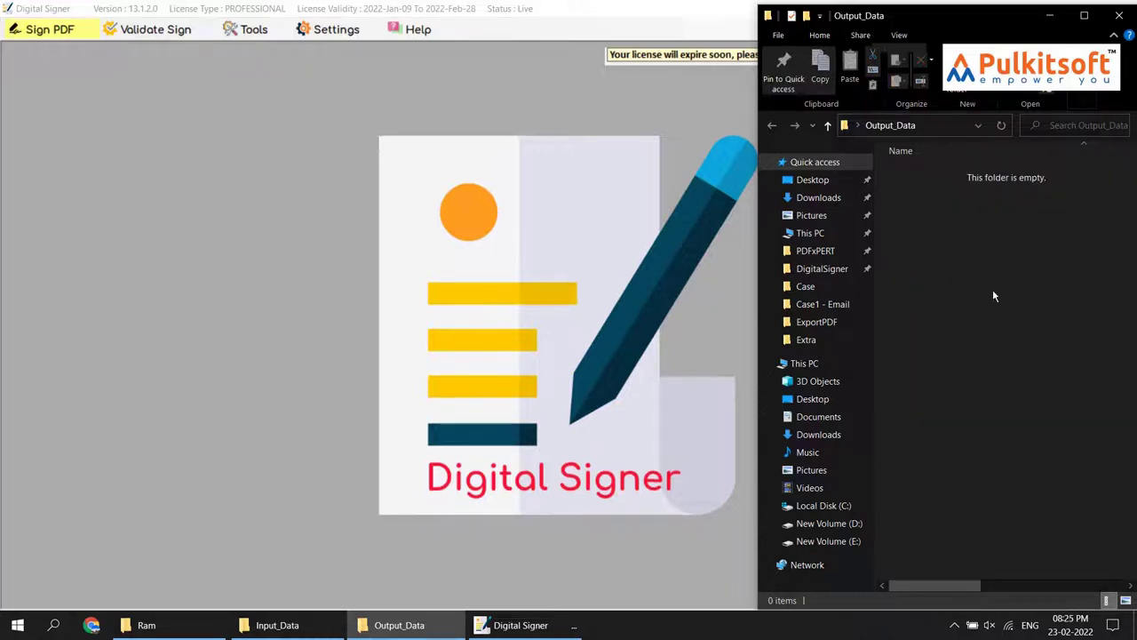
pyautogui.click(65, 155)
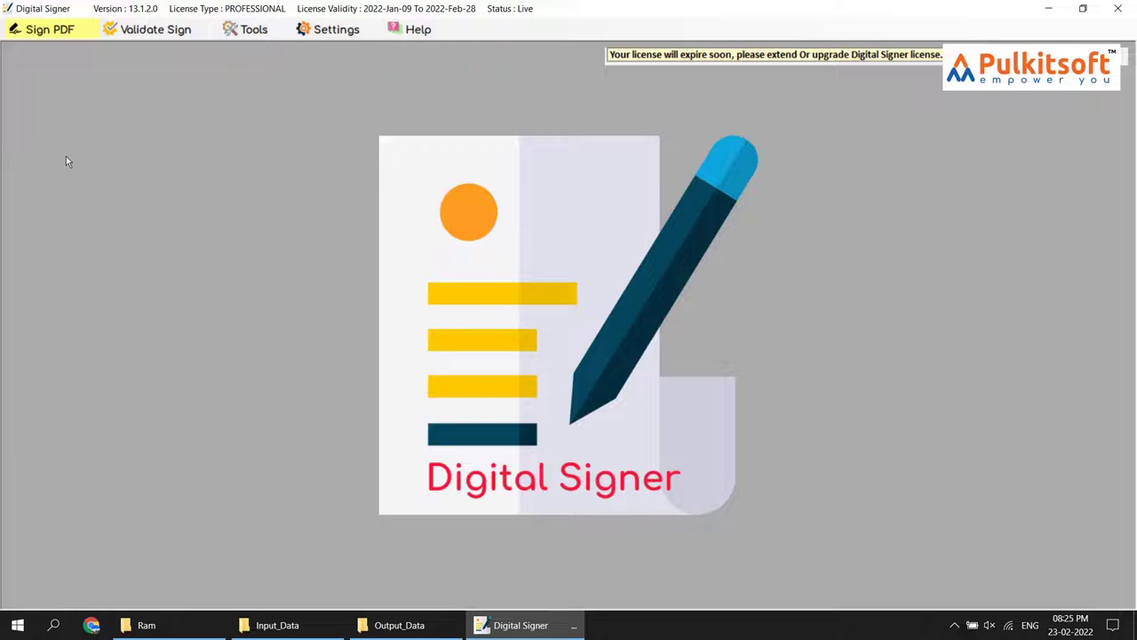
# In the Sign PDF form, load Pulkitsoft.pfx as the signing certificate and enter its password
pyautogui.click(44, 35)
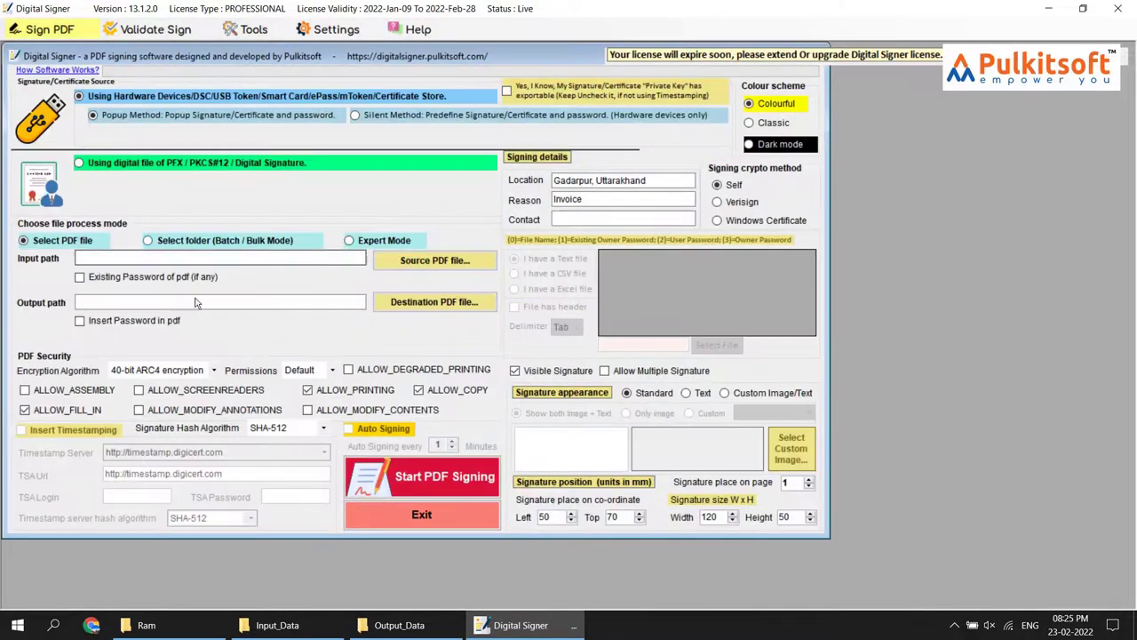
pyautogui.click(140, 624)
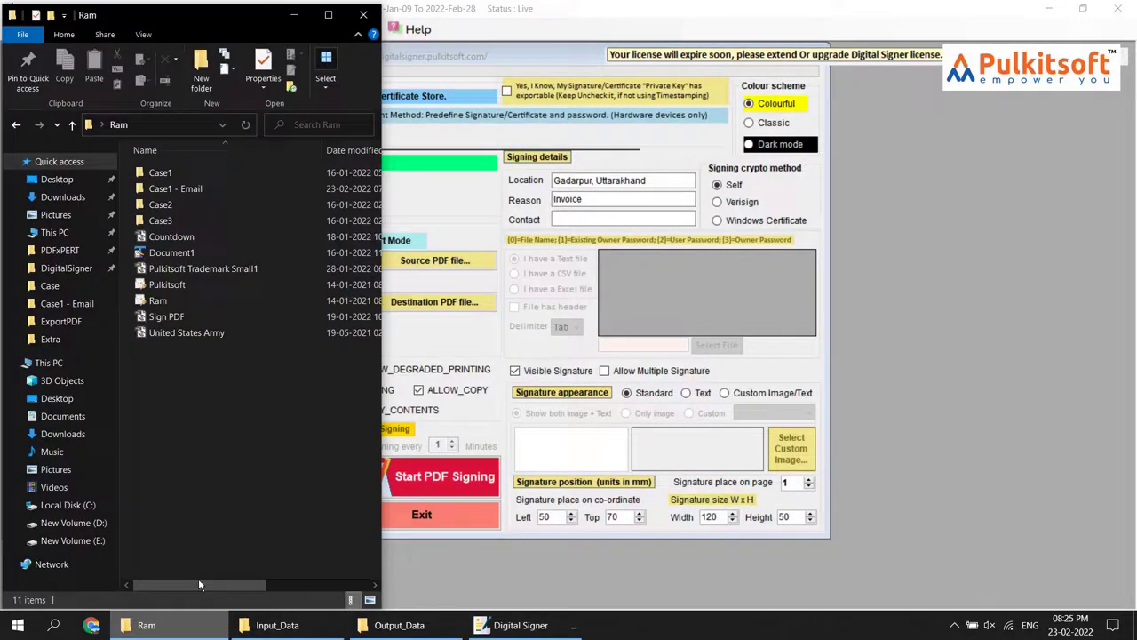
pyautogui.click(159, 125)
pyautogui.click(427, 55)
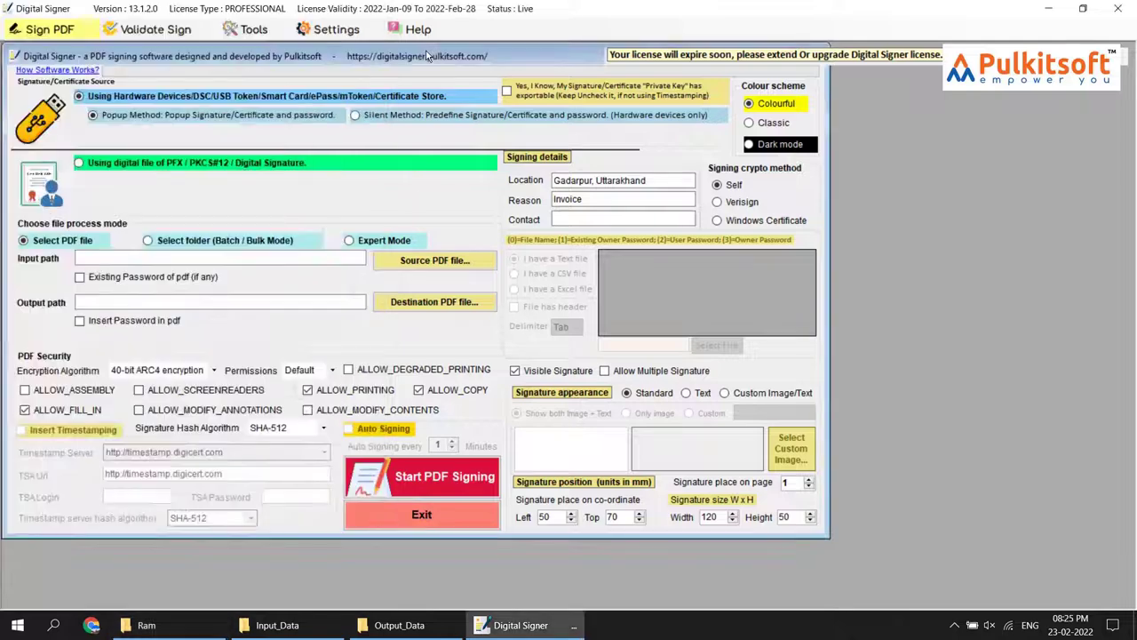
pyautogui.click(79, 163)
pyautogui.click(402, 187)
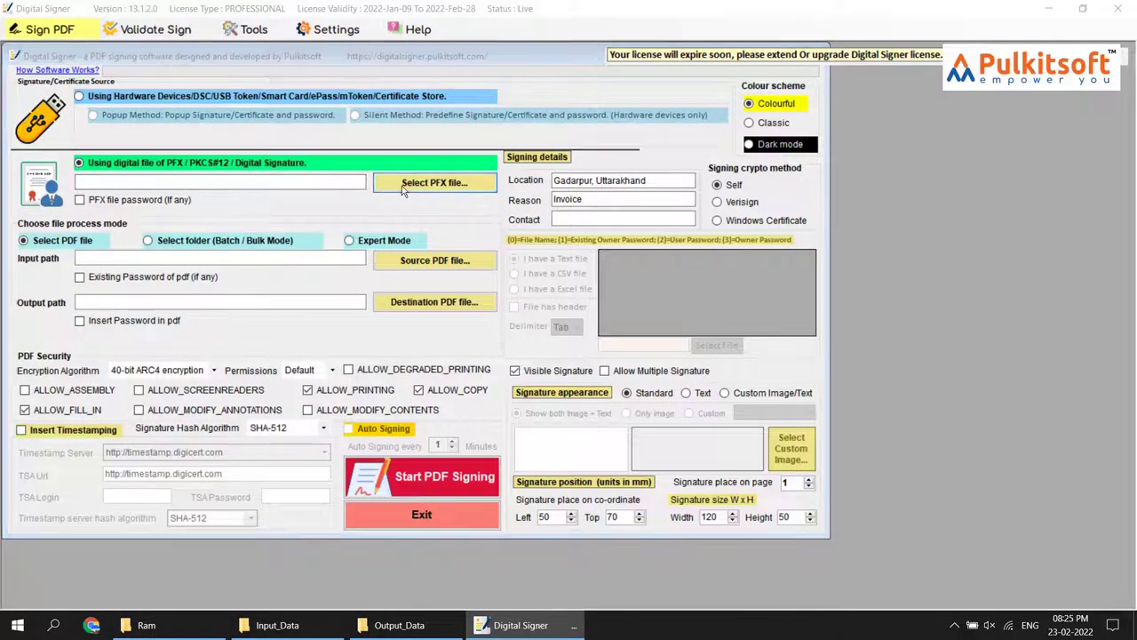
pyautogui.doubleClick(283, 189)
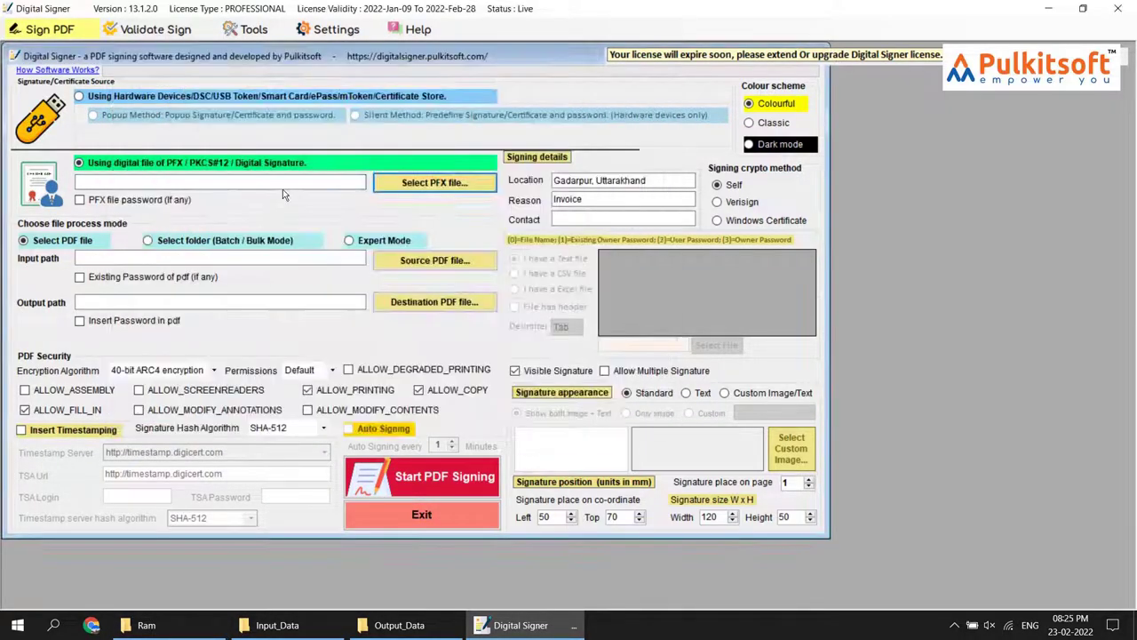
pyautogui.click(172, 204)
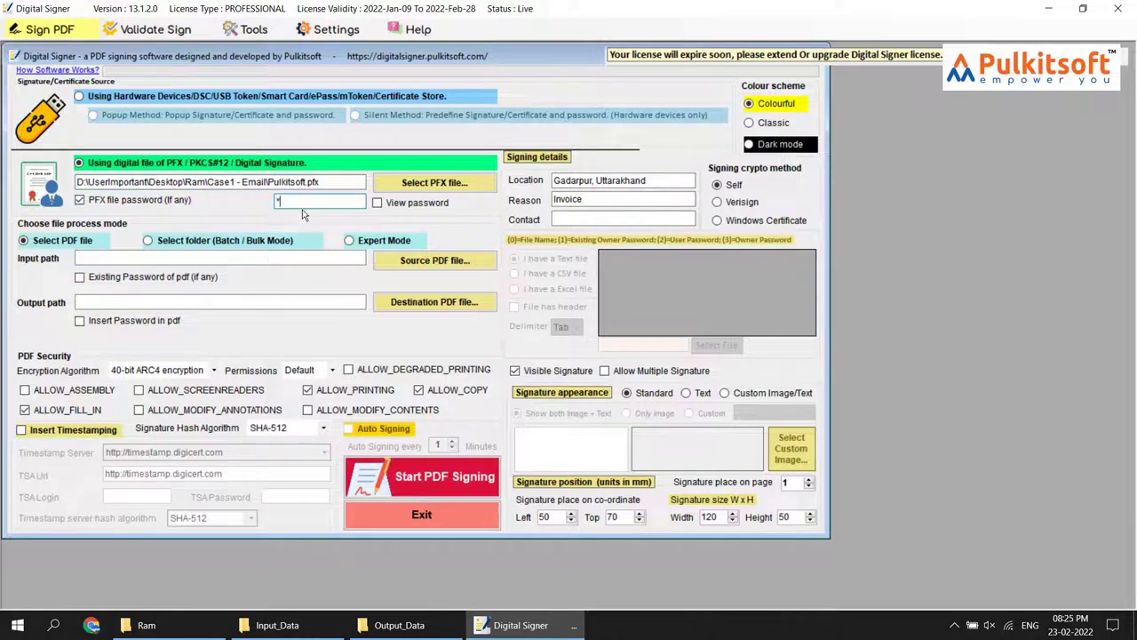
pyautogui.write('******')
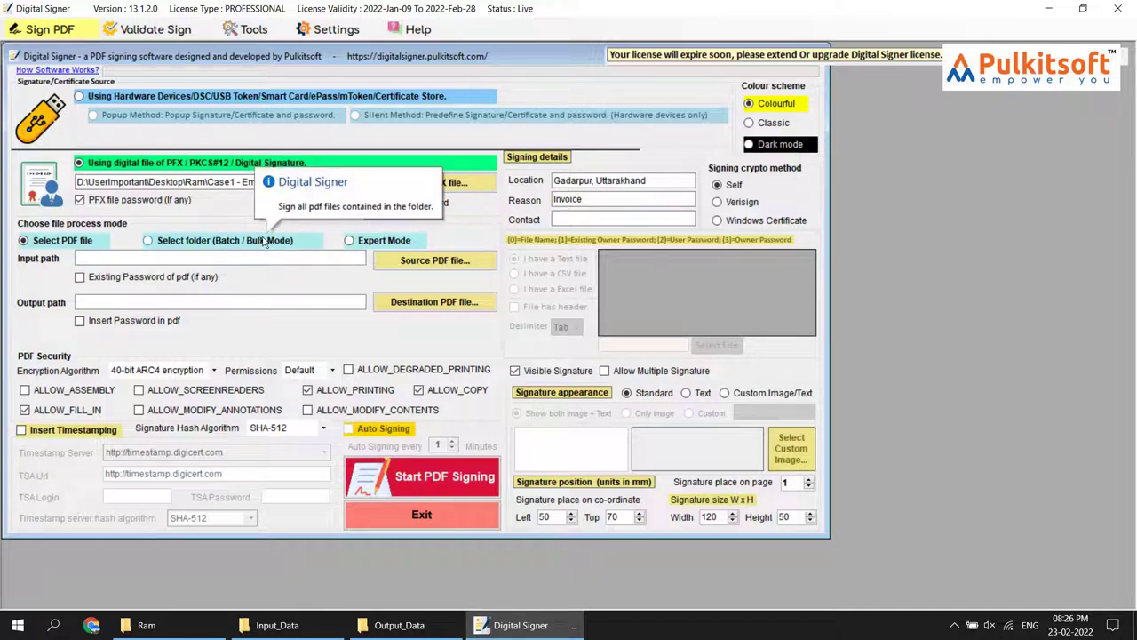
# Switch to Batch / Bulk Mode with Input_Data as the source folder, finding 6 PDFs
pyautogui.click(264, 242)
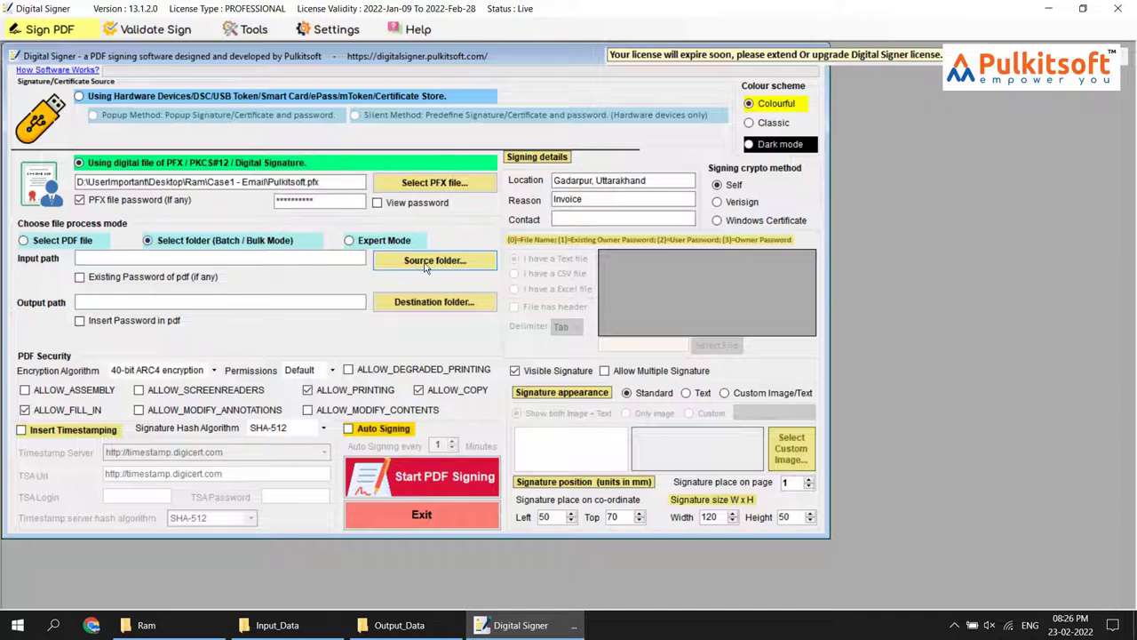
pyautogui.click(425, 263)
pyautogui.scroll(-2, 504, 330)
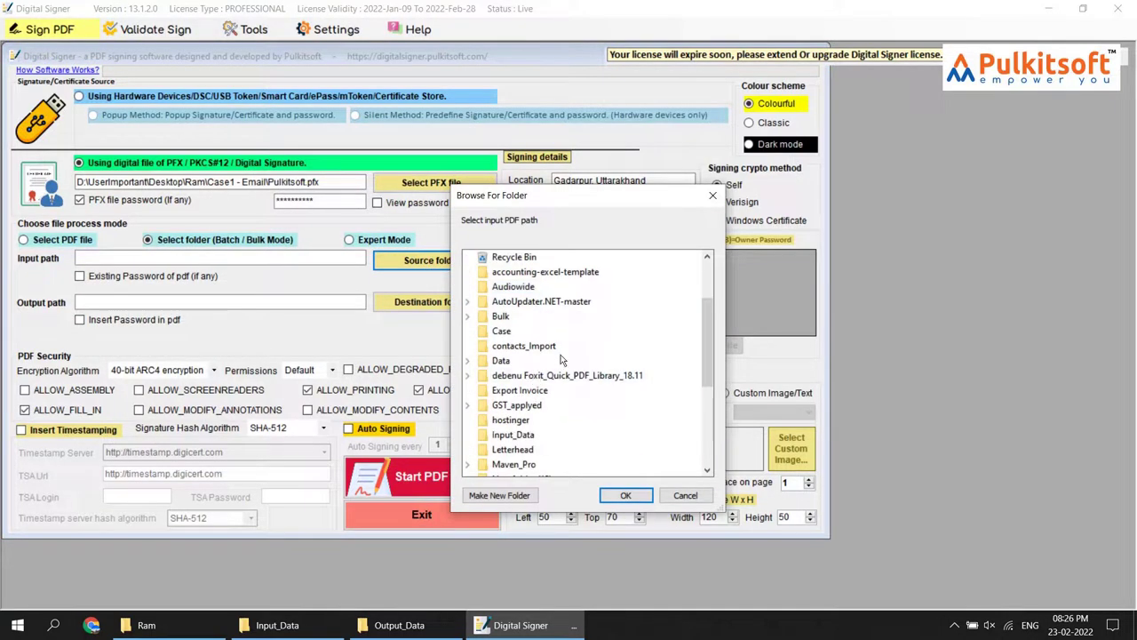
pyautogui.click(513, 435)
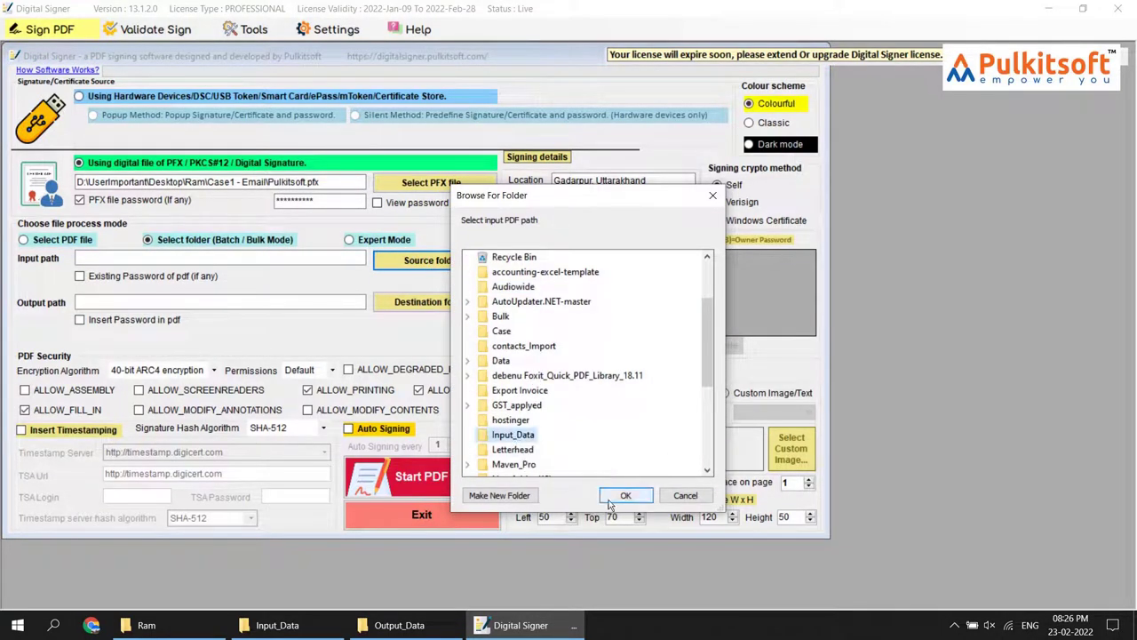
pyautogui.click(625, 495)
# Set Output_Data as the destination folder for the signed PDFs
pyautogui.click(421, 303)
pyautogui.scroll(-4, 610, 309)
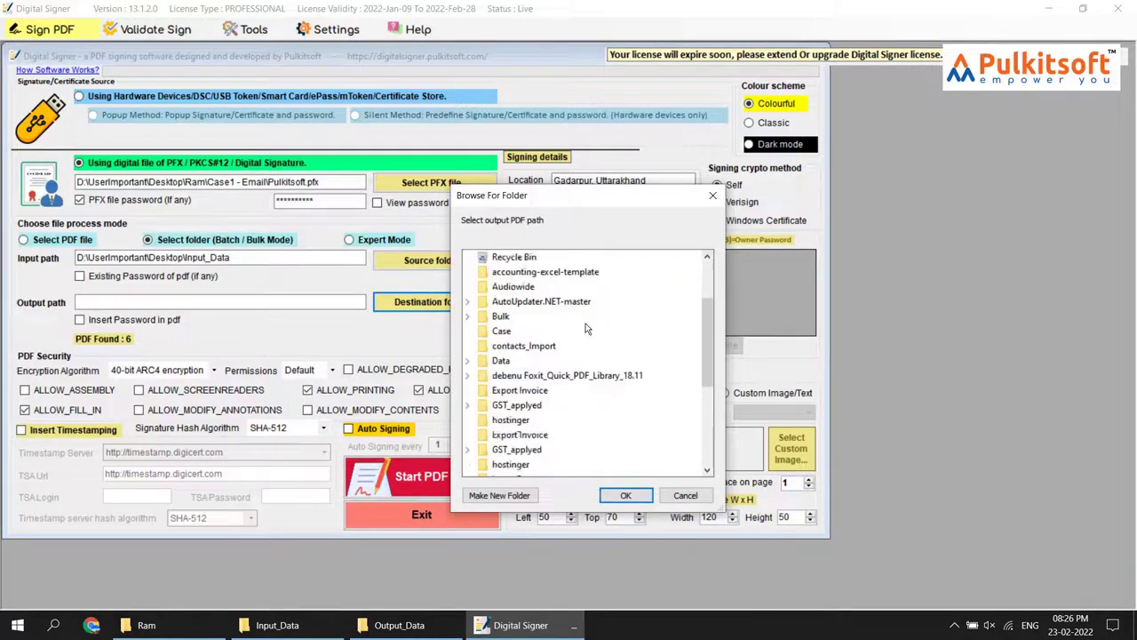
pyautogui.scroll(-2, 610, 309)
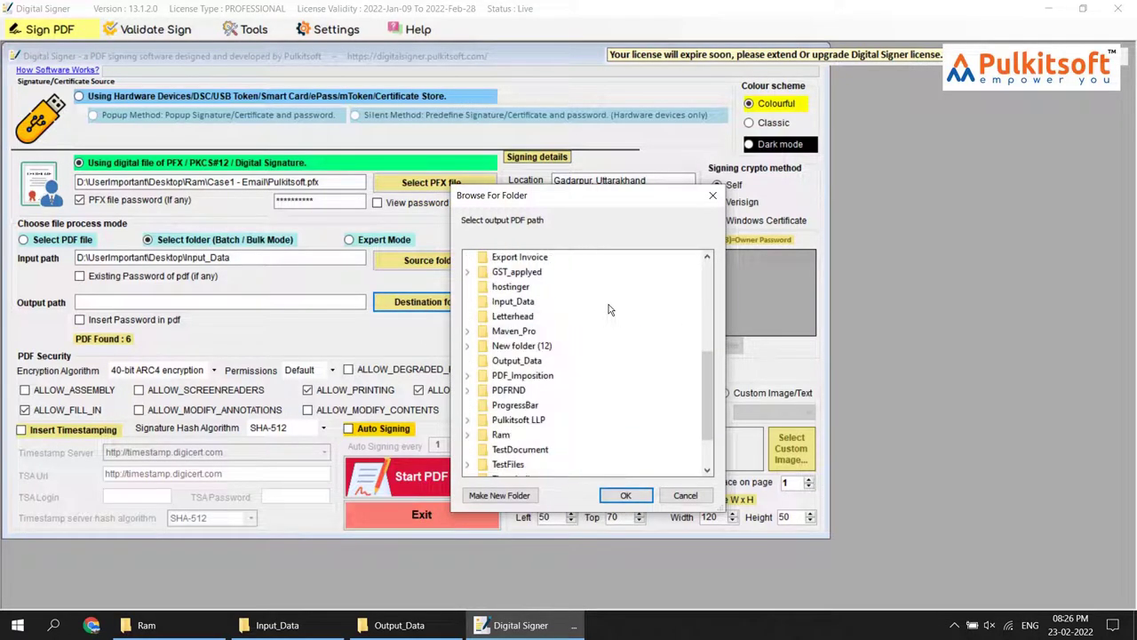
pyautogui.click(533, 360)
pyautogui.click(611, 494)
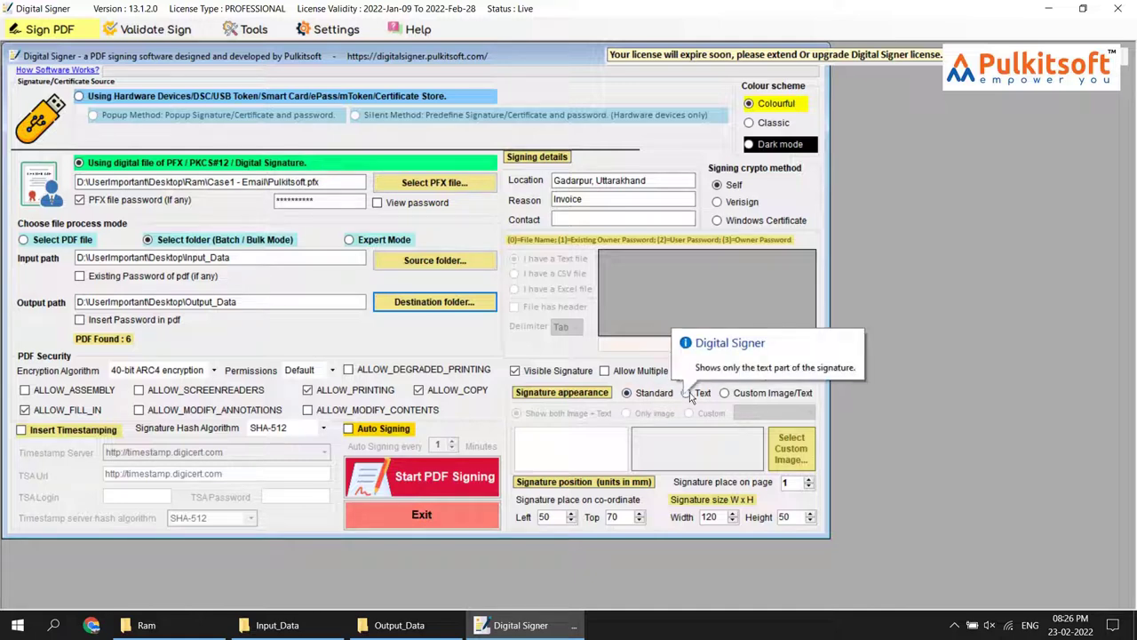
# Batch-sign the folder with a text-only signature, then open Output_Data to see the six signed files
pyautogui.click(686, 393)
pyautogui.click(474, 483)
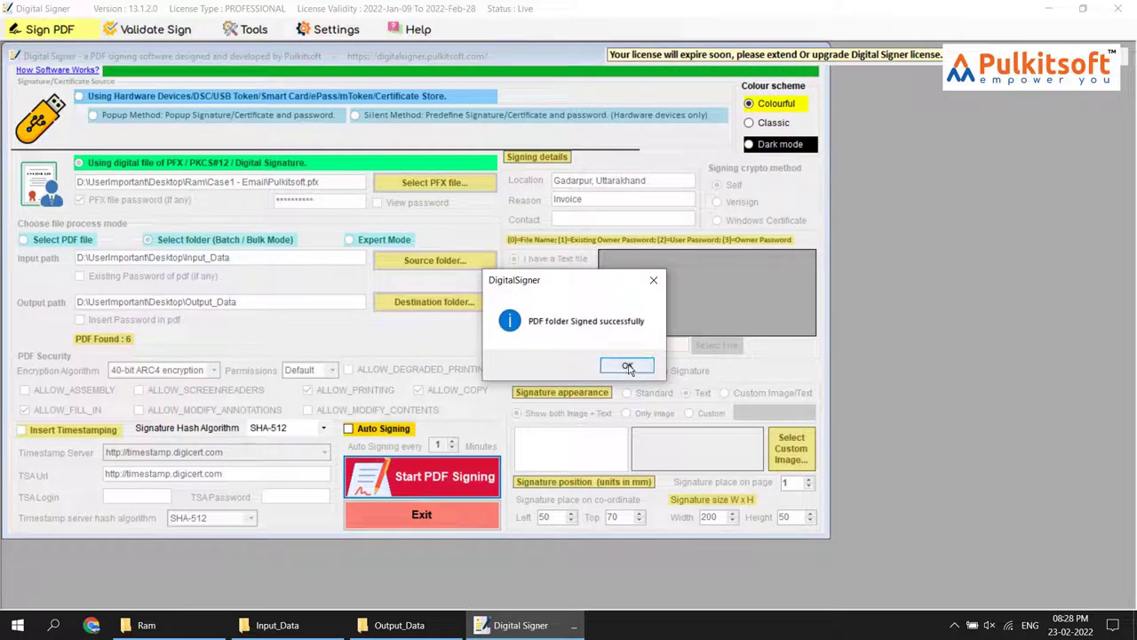
pyautogui.click(628, 365)
pyautogui.moveTo(399, 625)
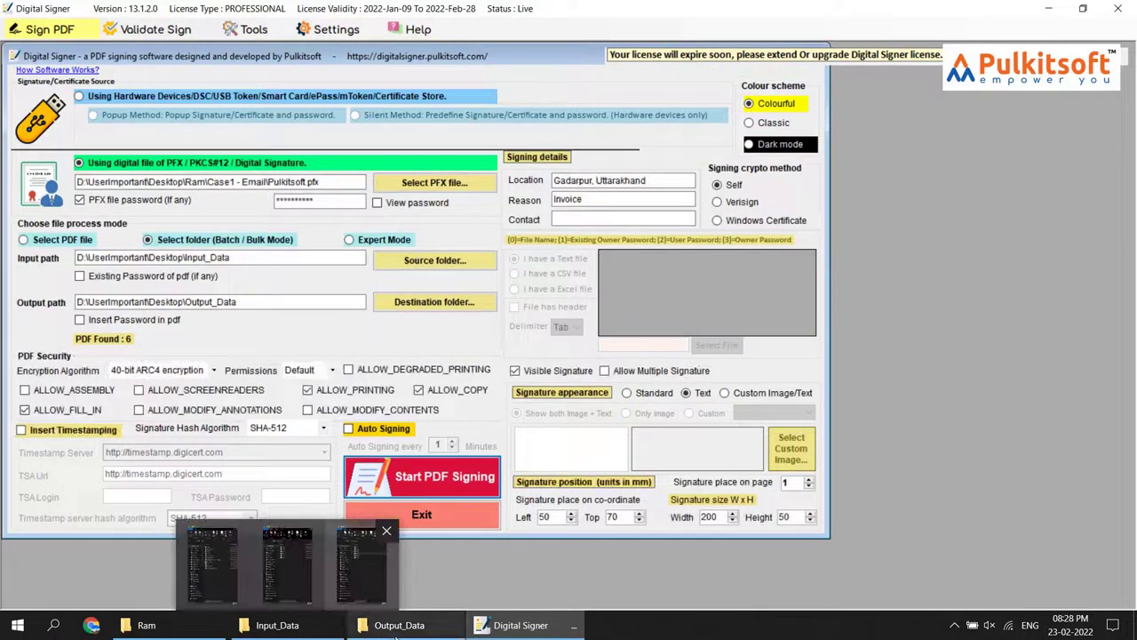
pyautogui.click(381, 551)
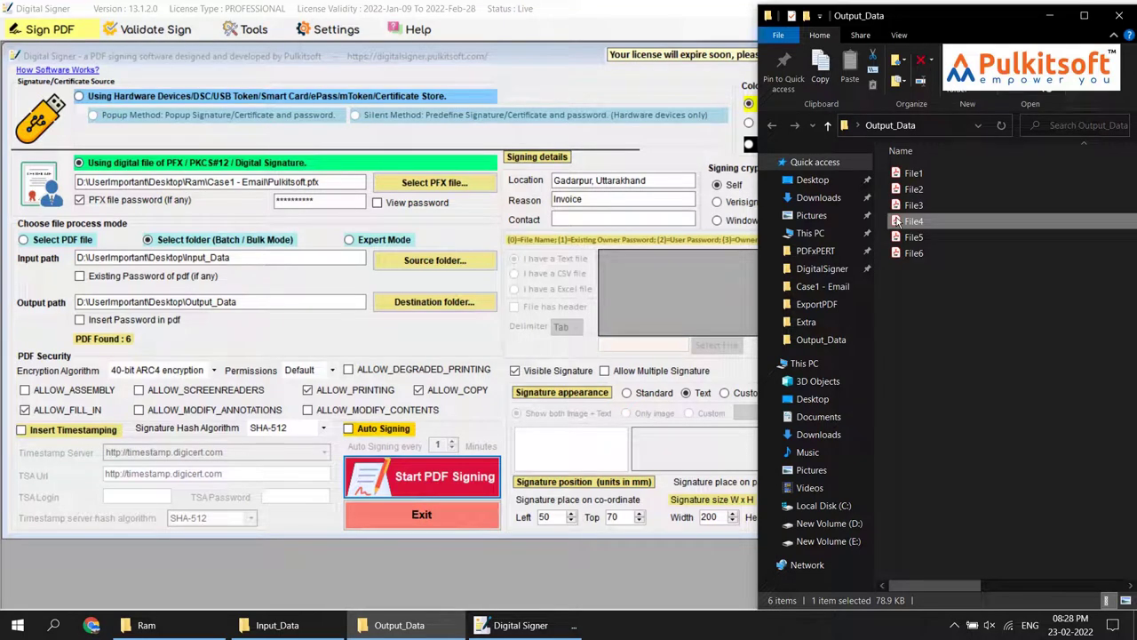
# Open File4 and scroll to its text-only Pulkitsoft signature showing Reason: Invoice
pyautogui.doubleClick(896, 220)
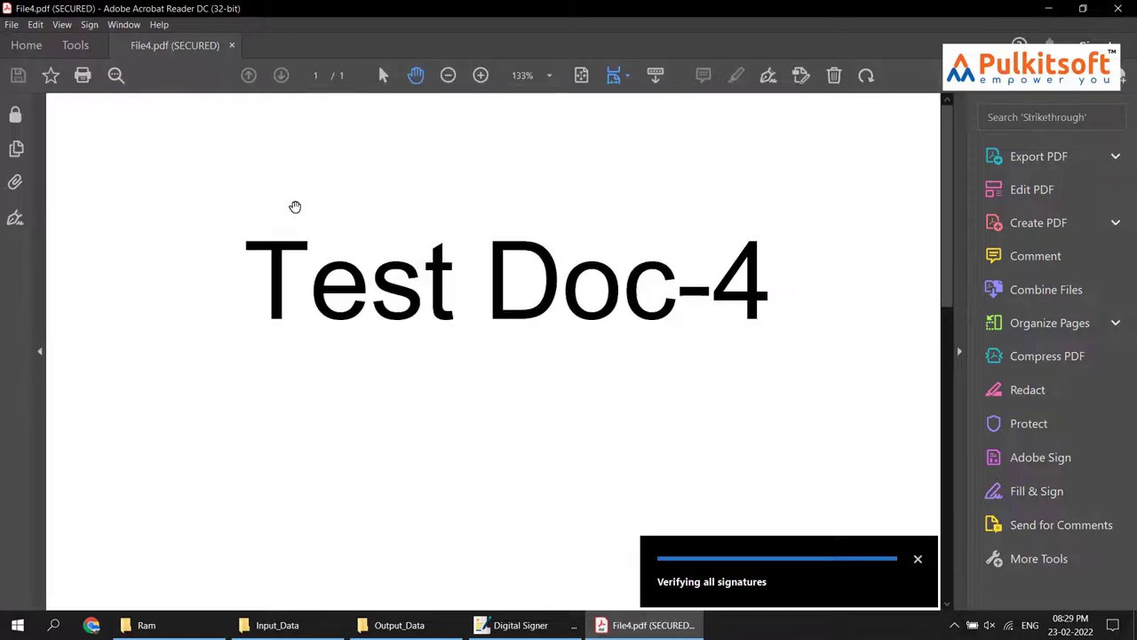
pyautogui.scroll(-4, 295, 206)
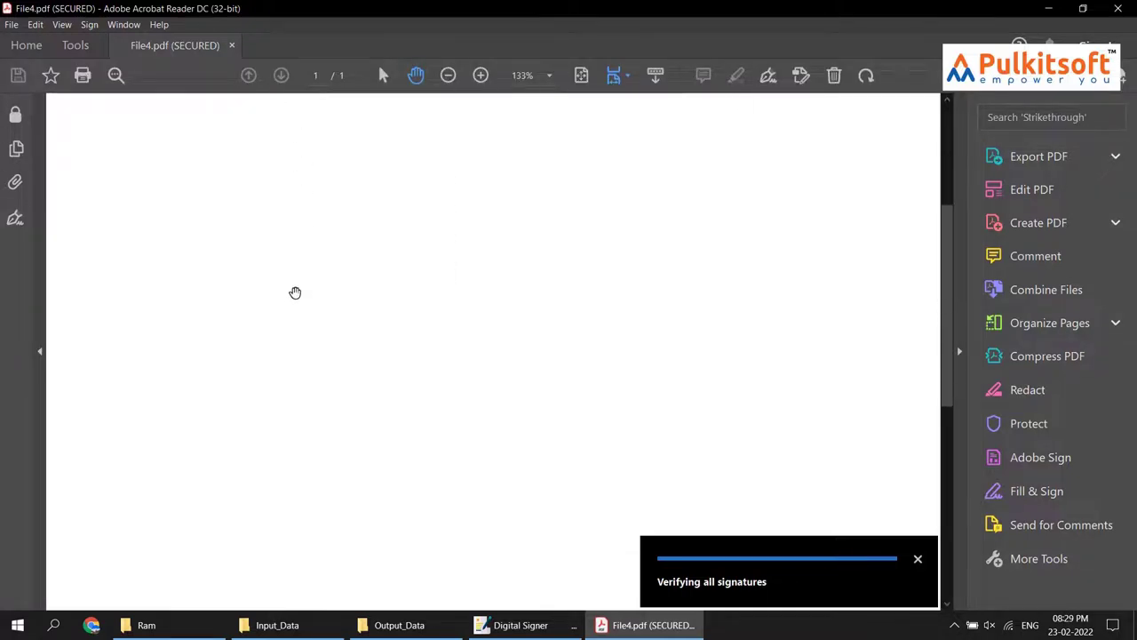
pyautogui.scroll(-3, 295, 293)
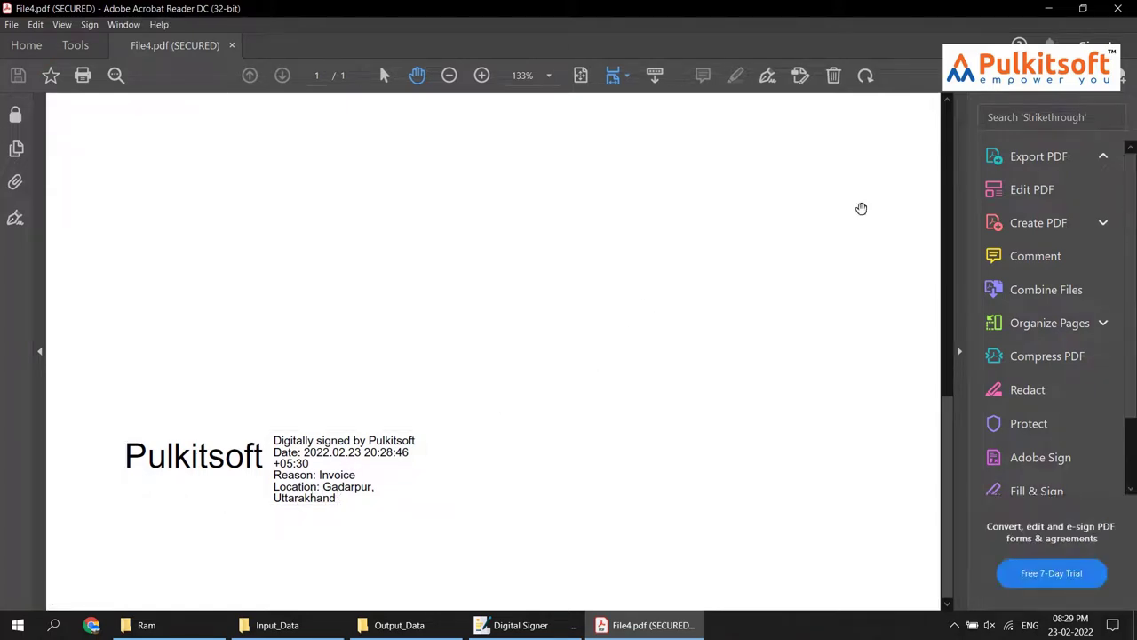
# Close File4, delete all six signed files from Output_Data, and return to Digital Signer
pyautogui.click(1117, 8)
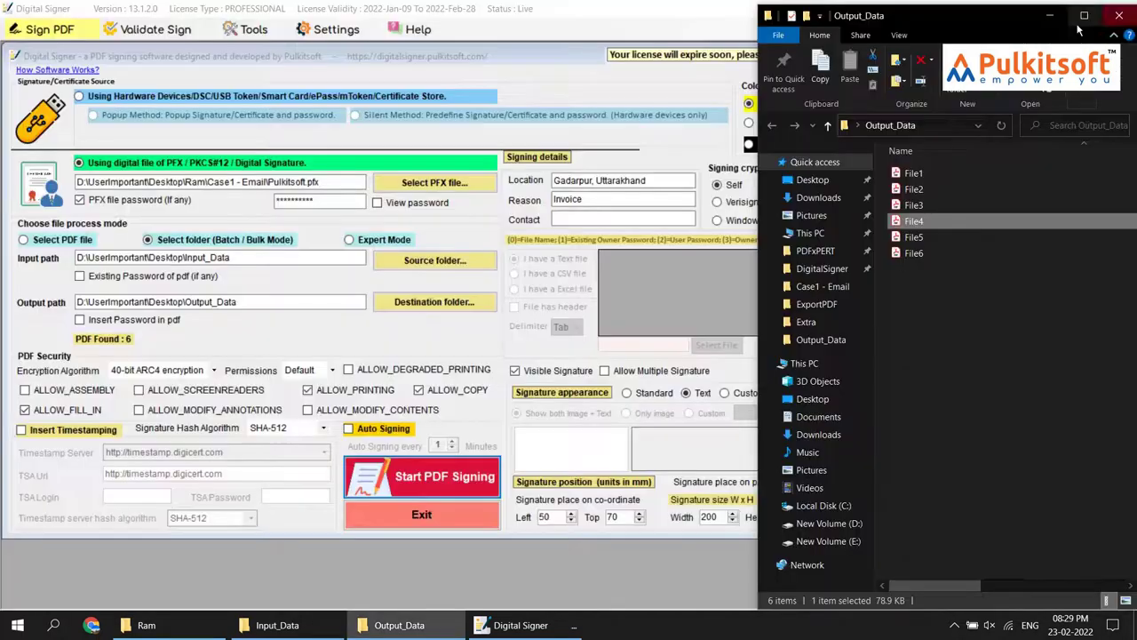
pyautogui.moveTo(999, 421); pyautogui.dragTo(918, 165)
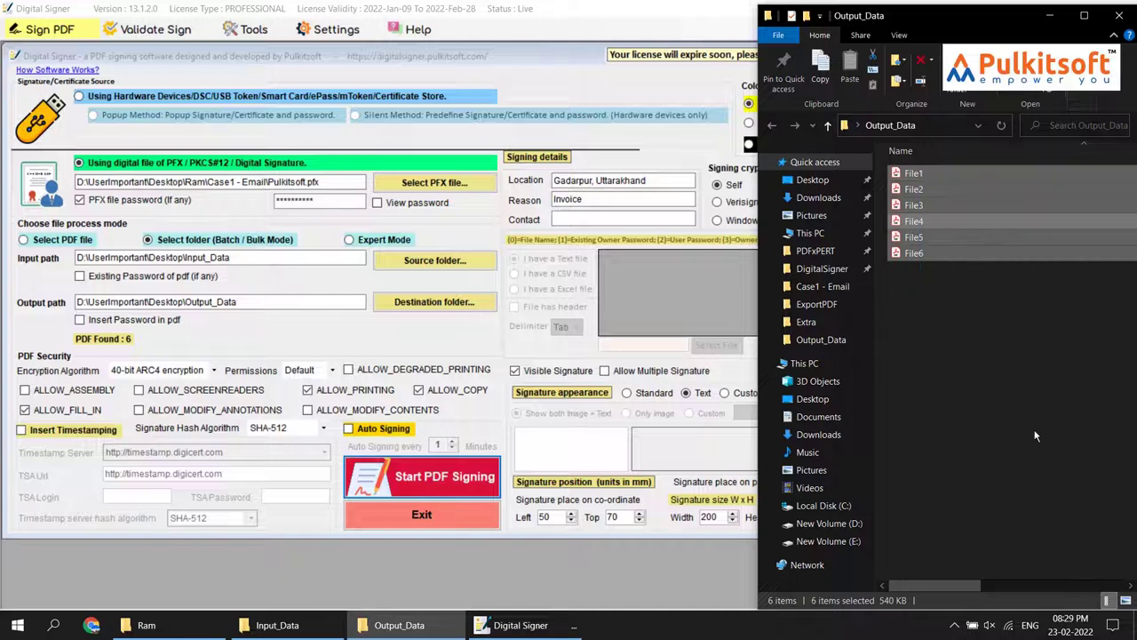
pyautogui.press('Delete')
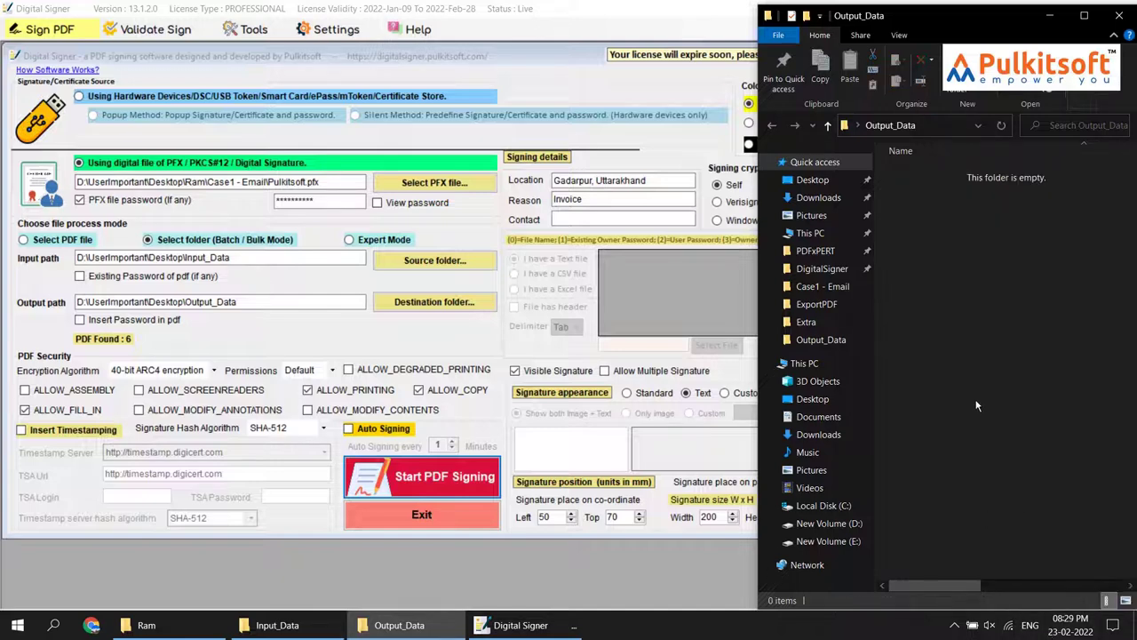
pyautogui.click(642, 18)
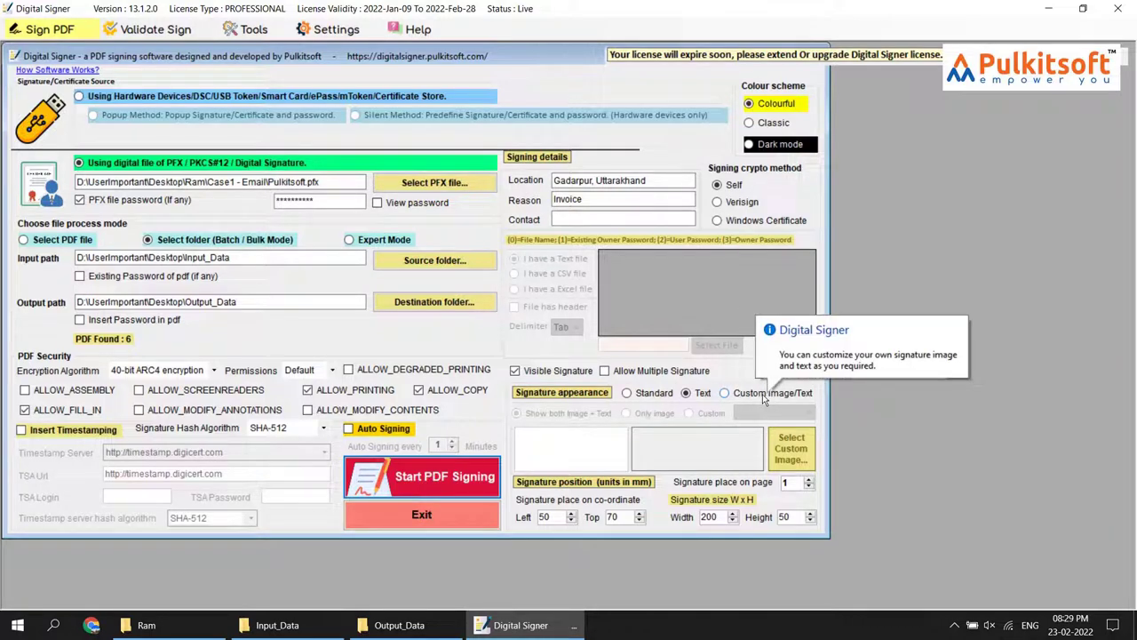
# Choose the Custom Image/Text signature appearance, keeping 'Show both image + Text' selected
pyautogui.click(748, 400)
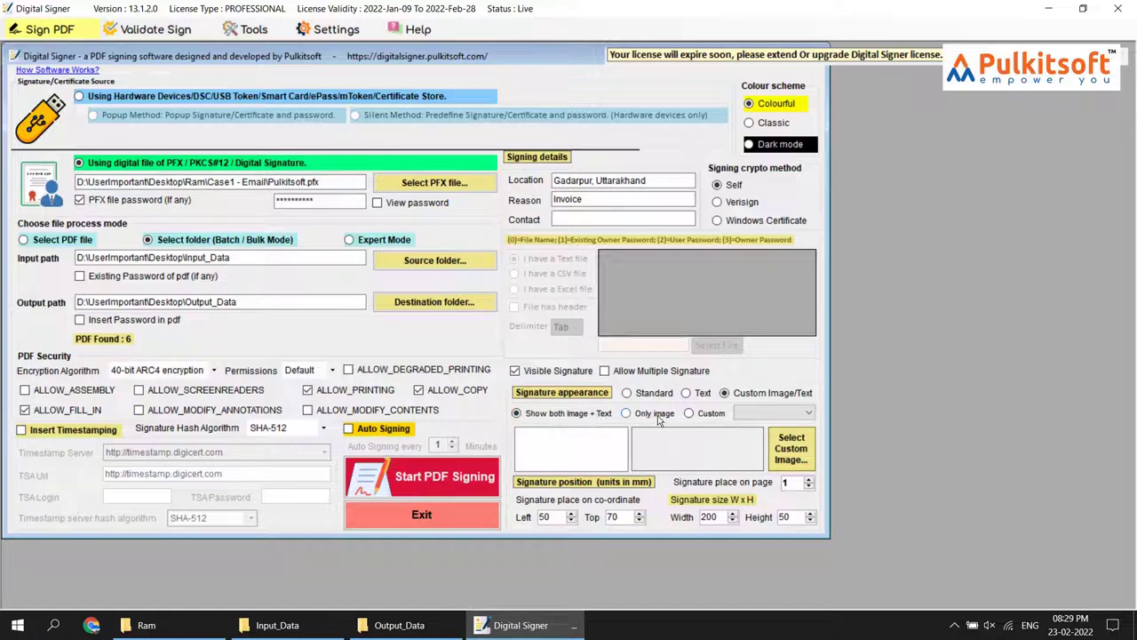
pyautogui.click(773, 414)
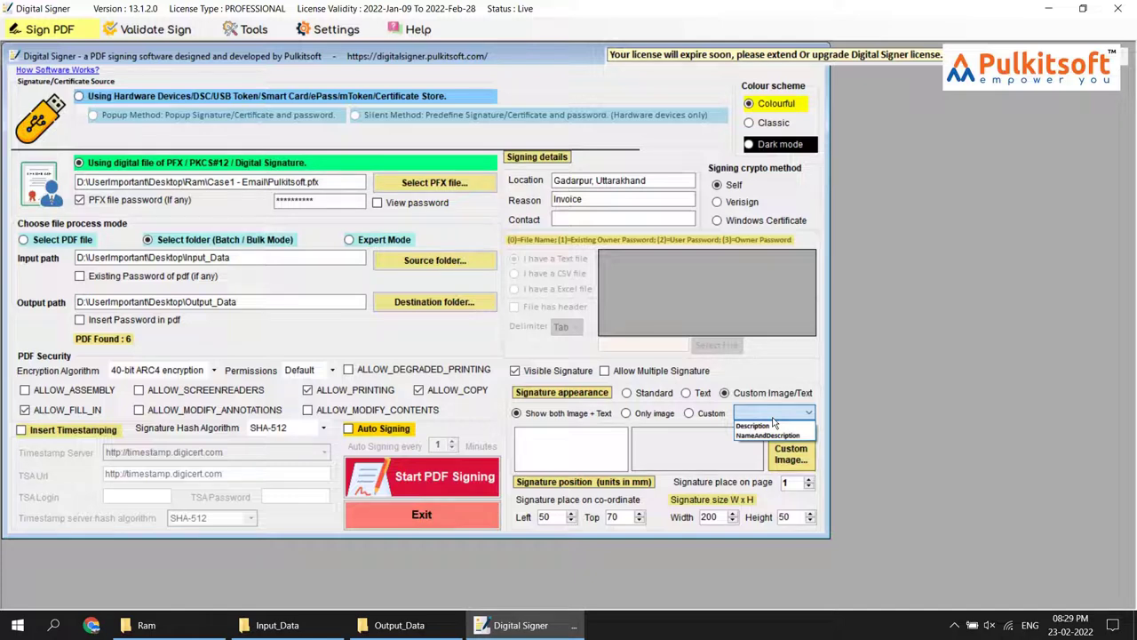
pyautogui.click(593, 453)
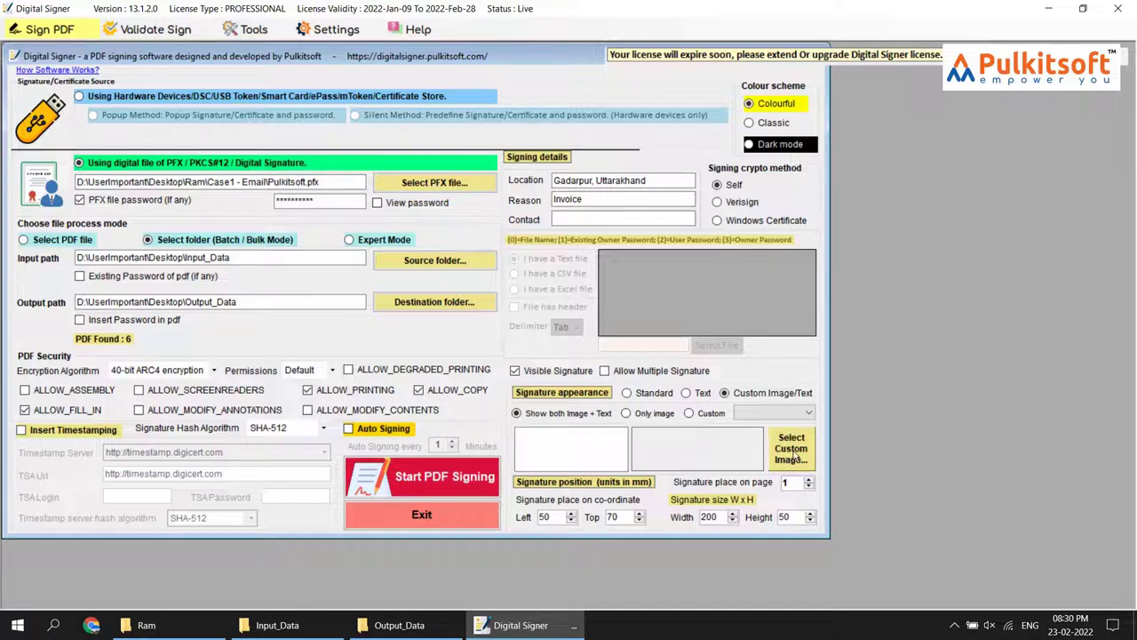
# Set the signature logo to Pulkitsoft Trademark Small1 and begin typing the 'Director' signature text
pyautogui.click(791, 458)
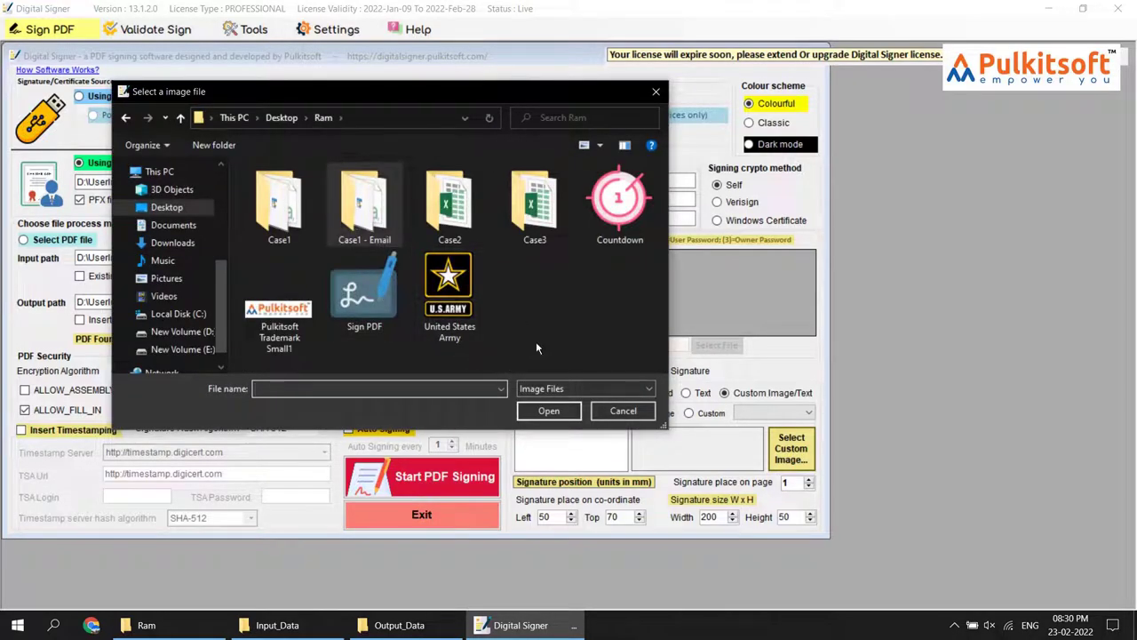
pyautogui.click(279, 316)
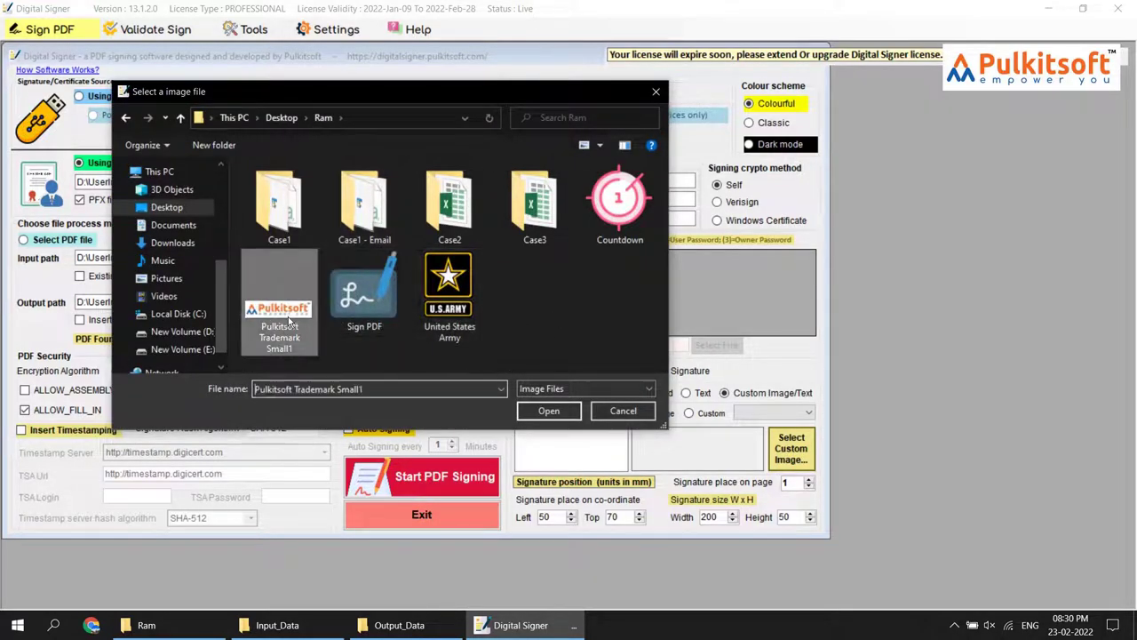
pyautogui.click(548, 411)
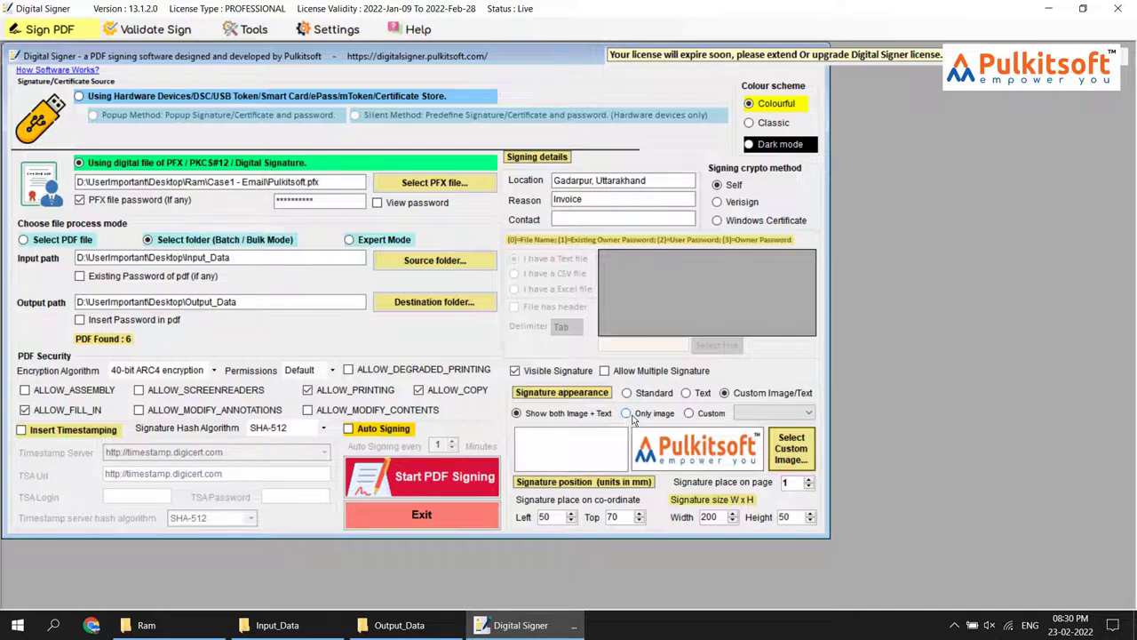
pyautogui.click(574, 447)
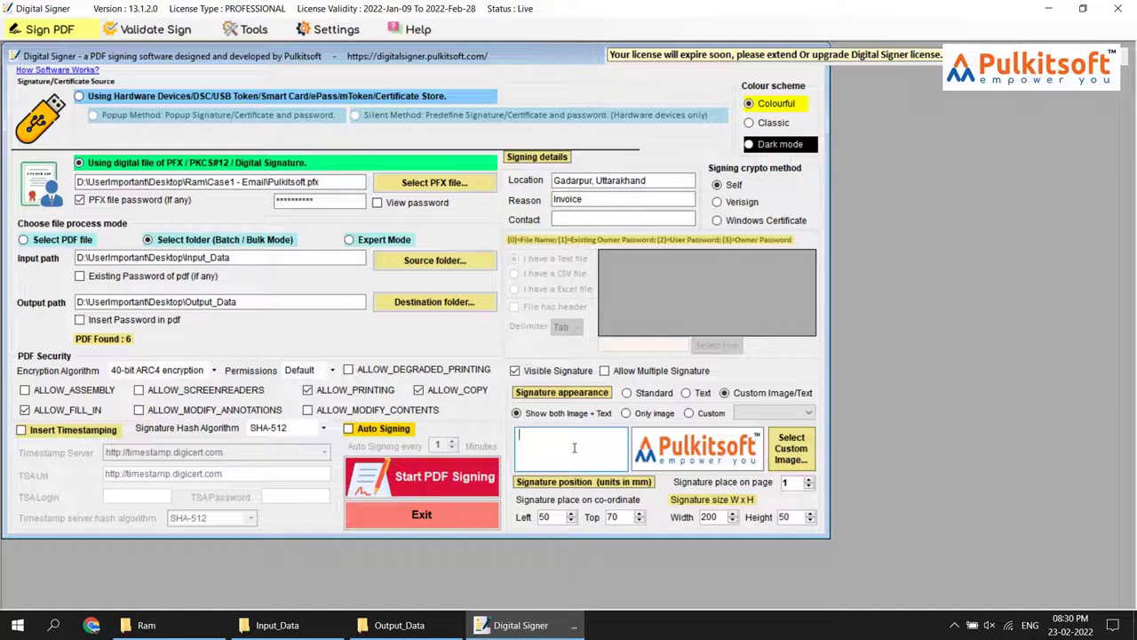
pyautogui.write('Director')
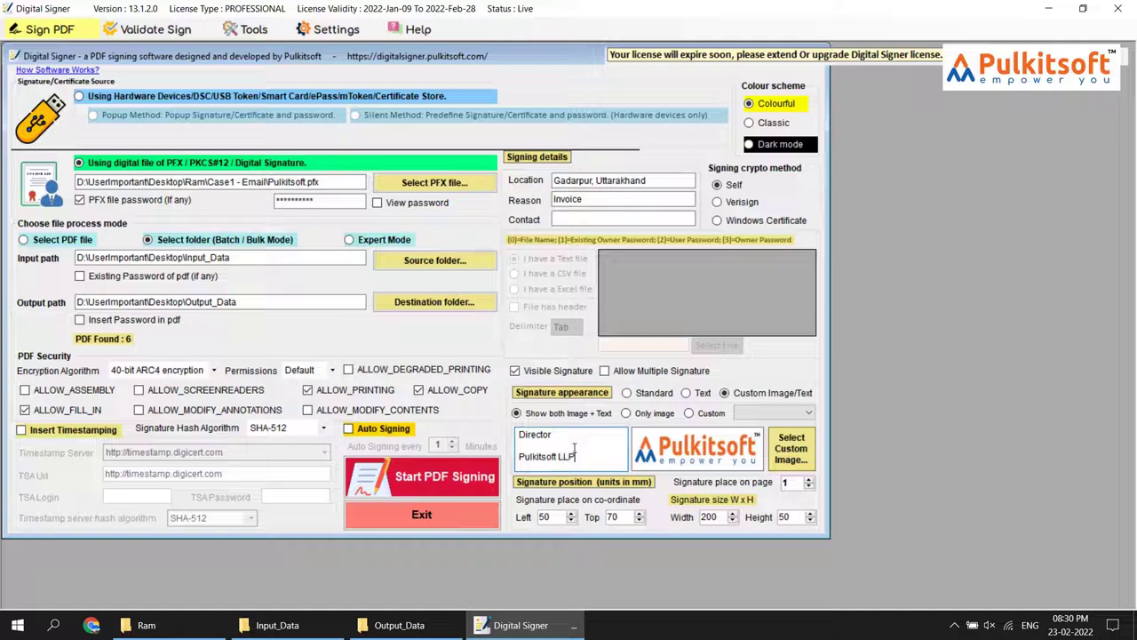
# Re-sign all six PDFs with the logo signature into Output_Data, then select File1 there
pyautogui.click(446, 630)
pyautogui.click(446, 629)
pyautogui.click(422, 480)
pyautogui.click(434, 627)
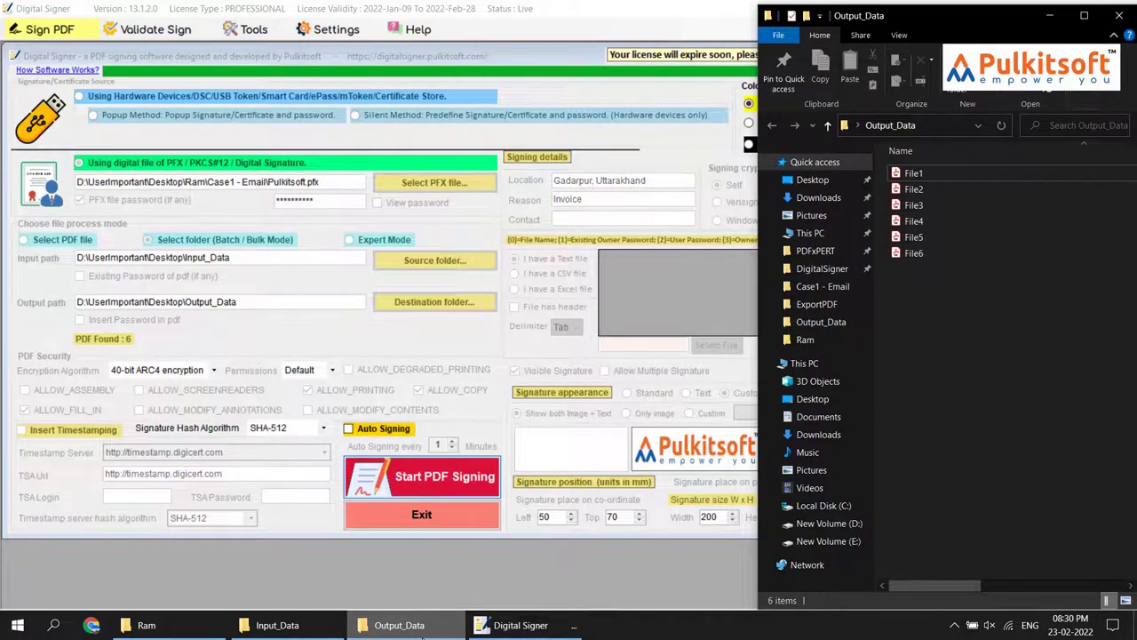
pyautogui.click(621, 368)
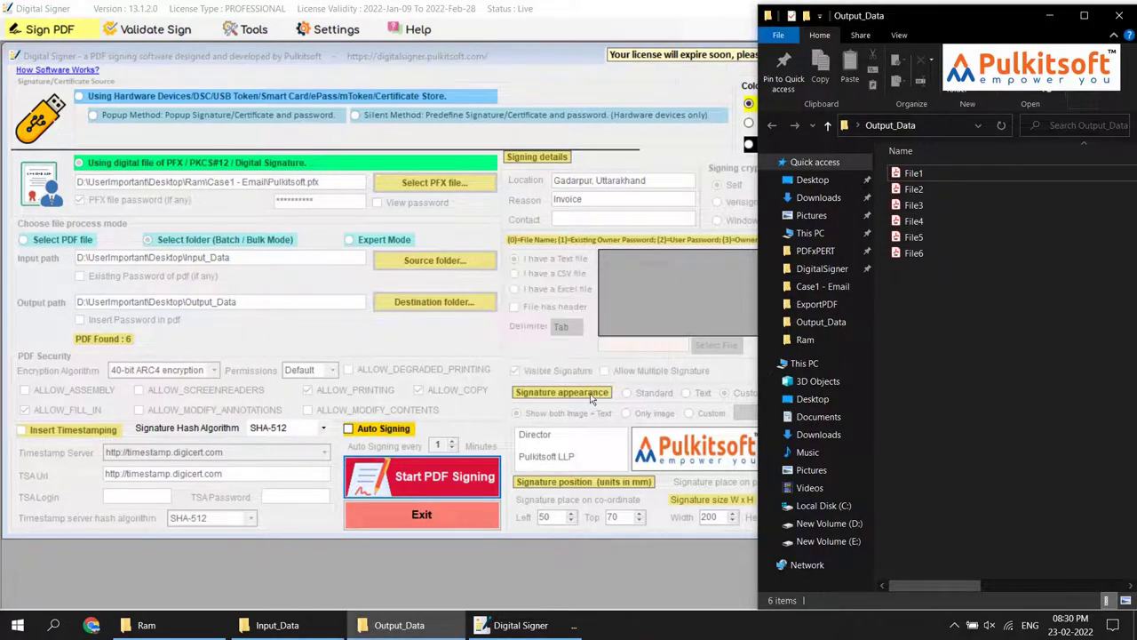
pyautogui.click(913, 175)
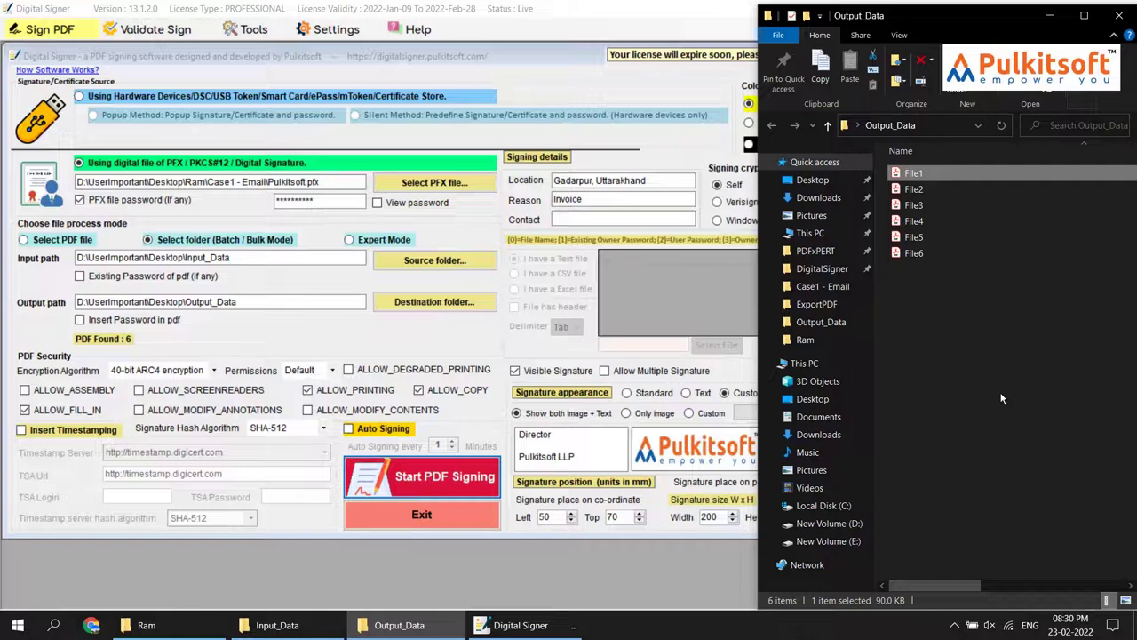
# Open File1.pdf in Acrobat Reader and scroll down to its logo-and-text signature
pyautogui.press('Return')
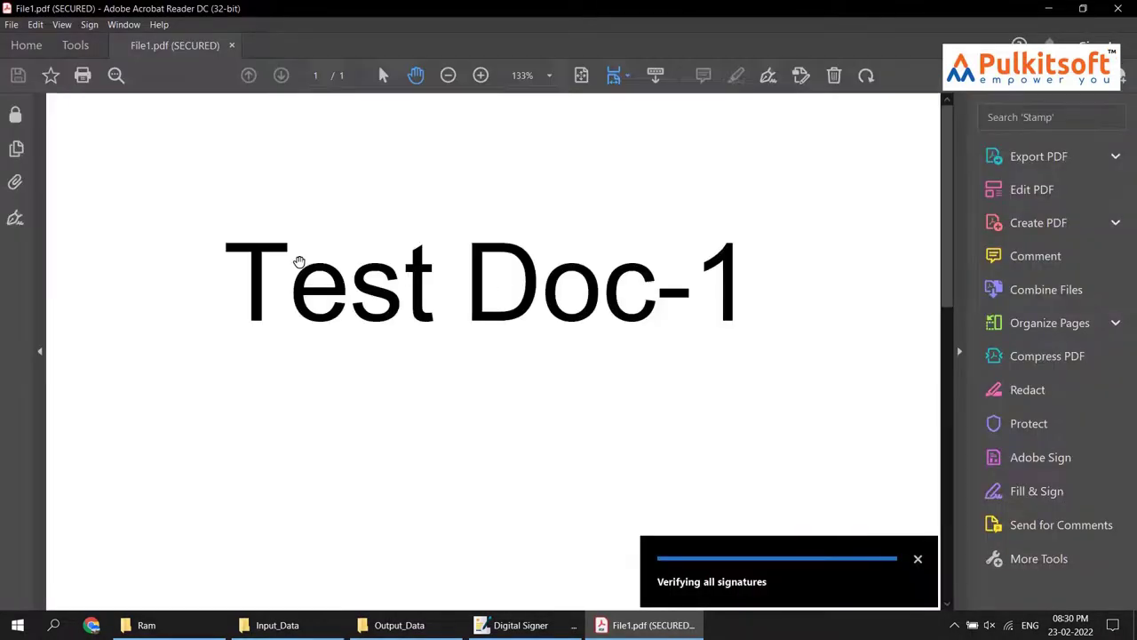
pyautogui.scroll(-5, 307, 281)
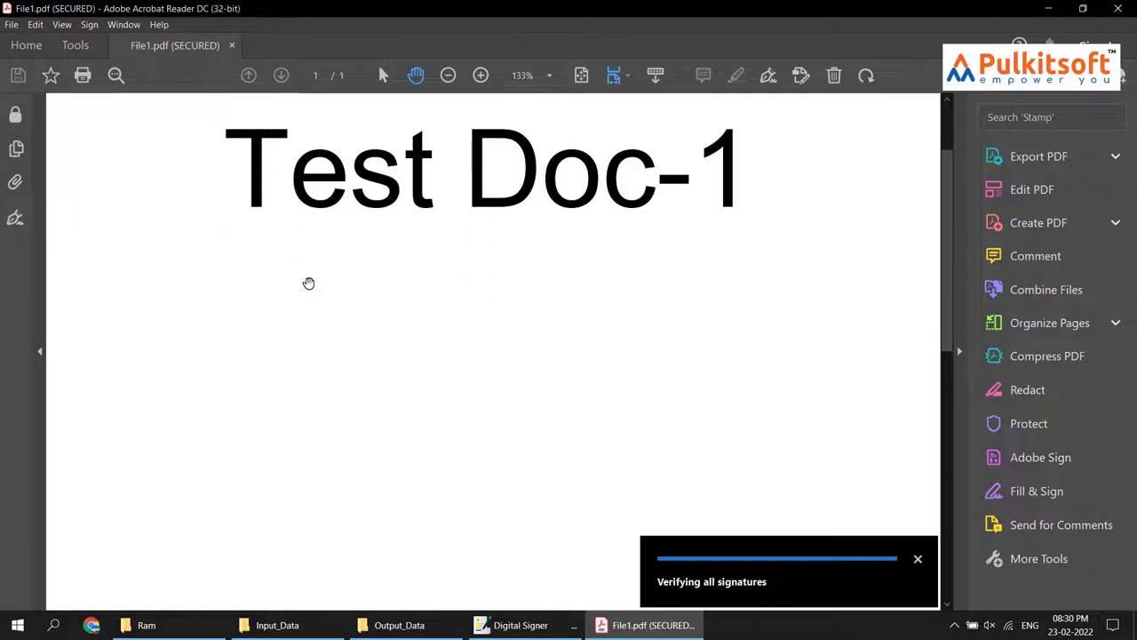
pyautogui.scroll(-3, 309, 283)
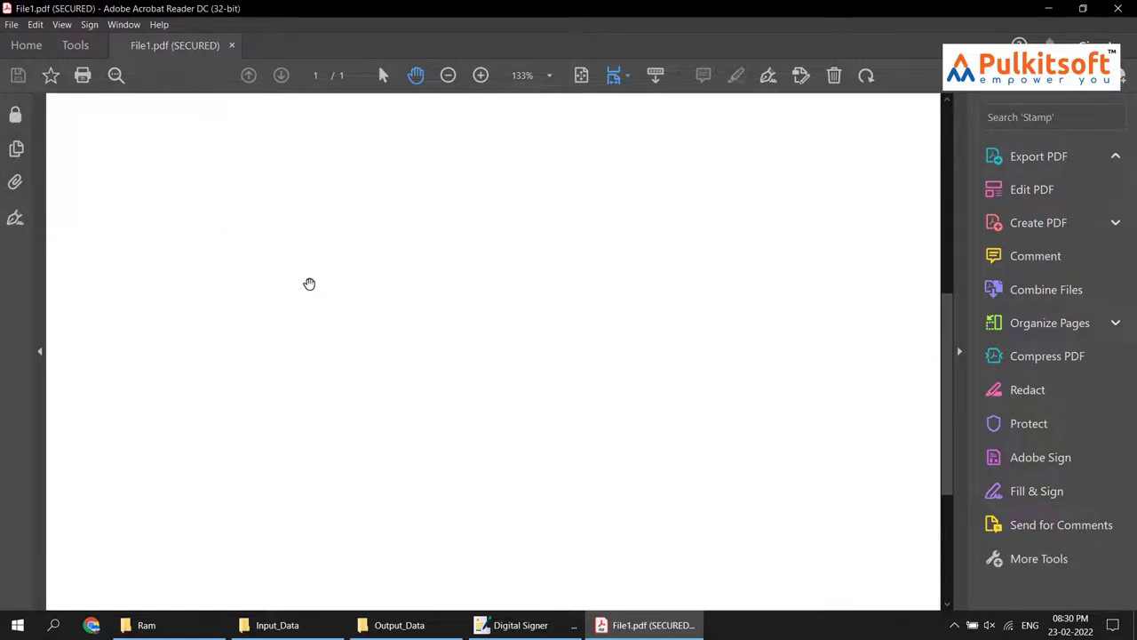
pyautogui.scroll(-3, 310, 283)
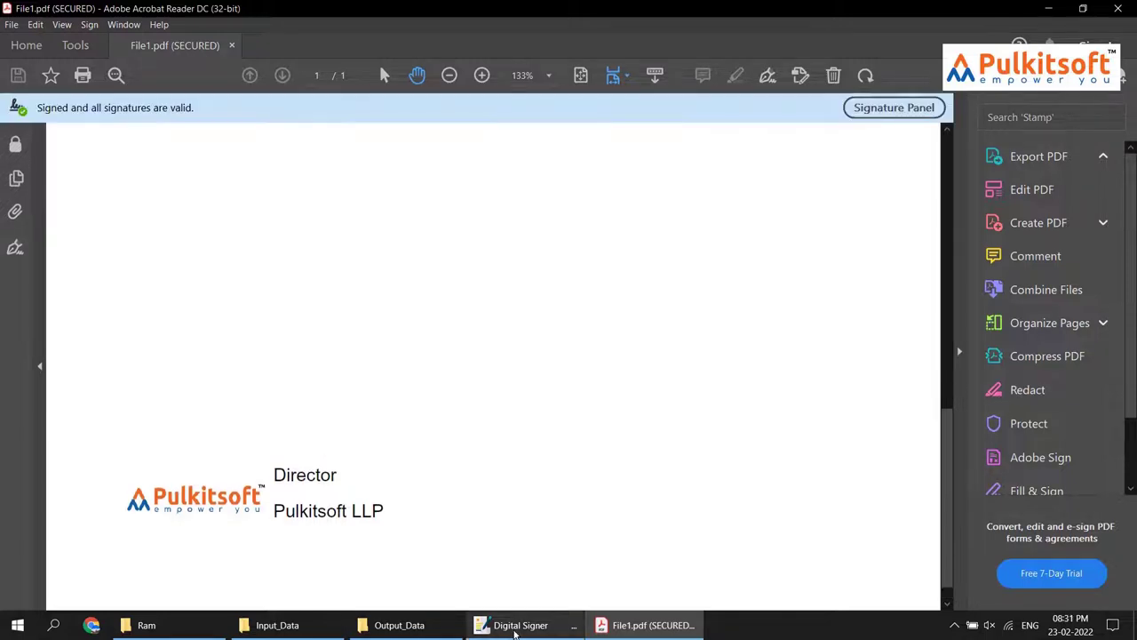
pyautogui.click(521, 626)
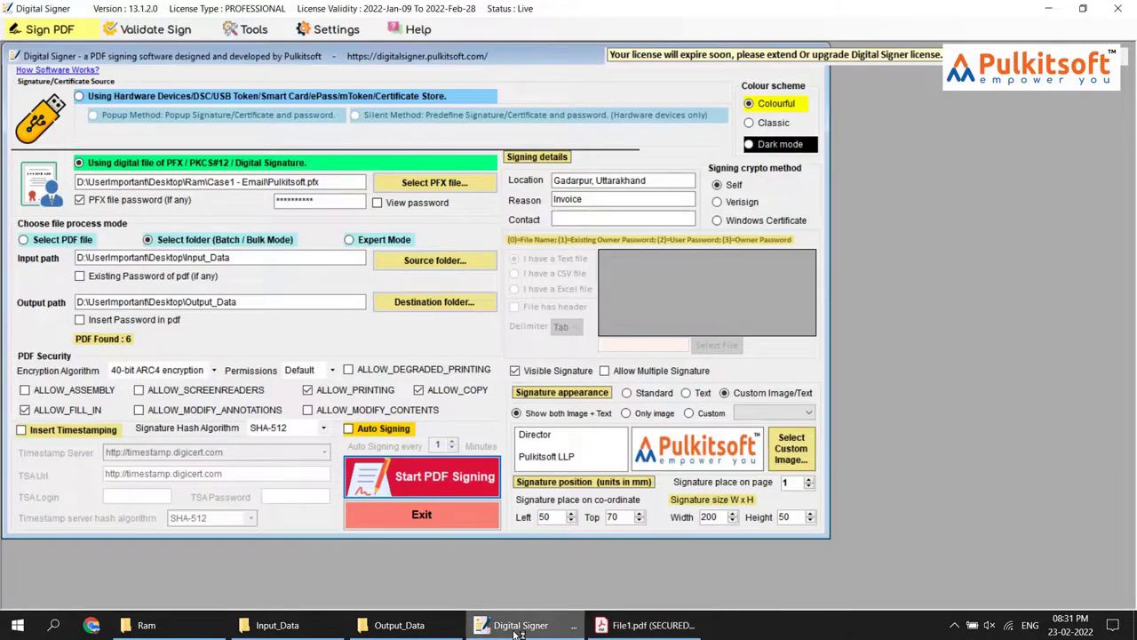
pyautogui.click(521, 626)
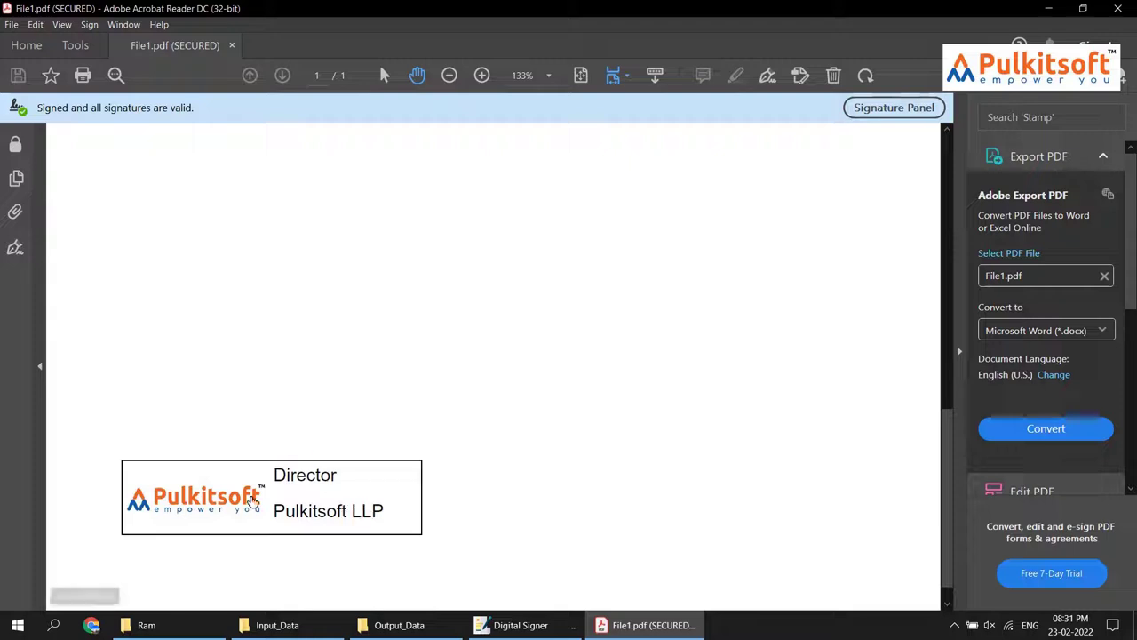
# Confirm the Signature Validation Status shows File1's signature as valid, then close Acrobat
pyautogui.click(305, 511)
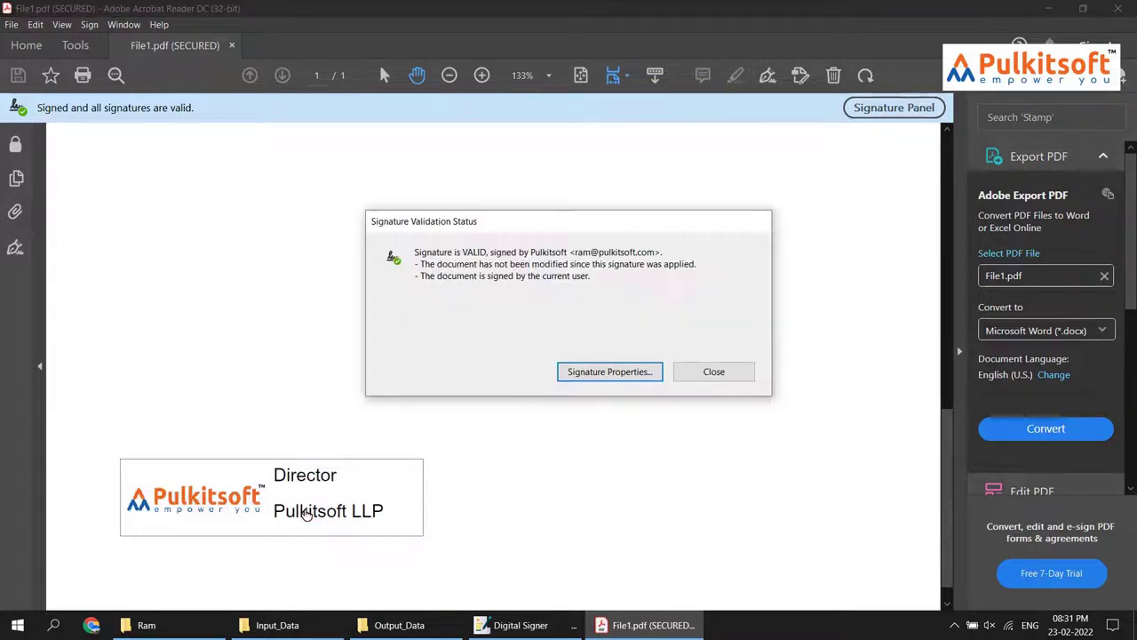
pyautogui.click(702, 375)
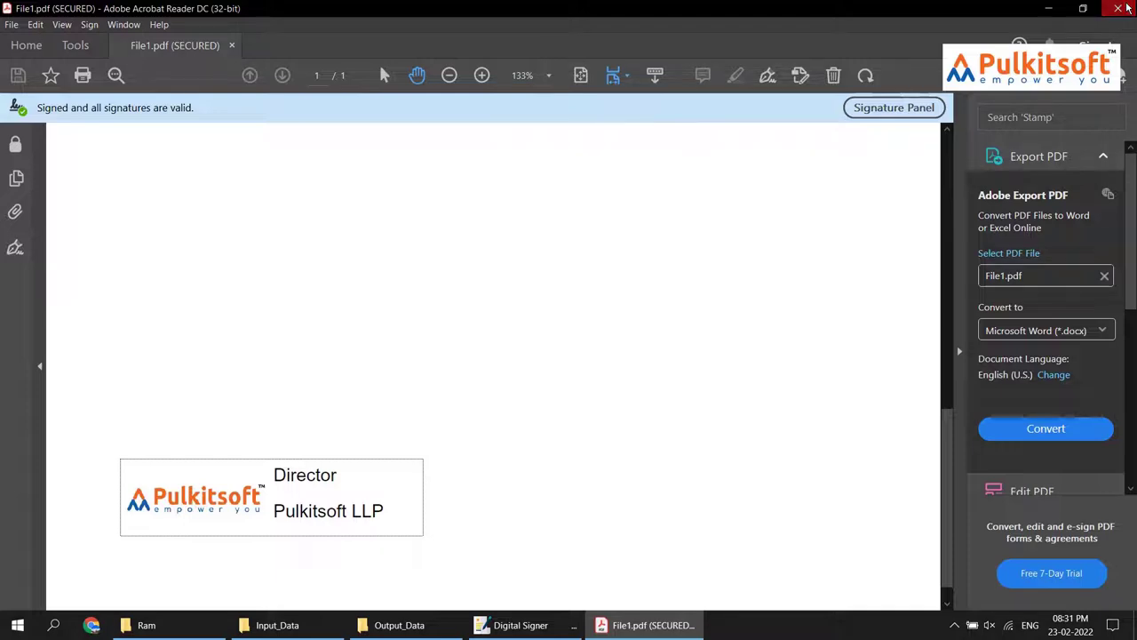
pyautogui.click(1125, 8)
# Delete the six previously signed files from Output_Data
pyautogui.moveTo(1005, 391); pyautogui.dragTo(933, 167)
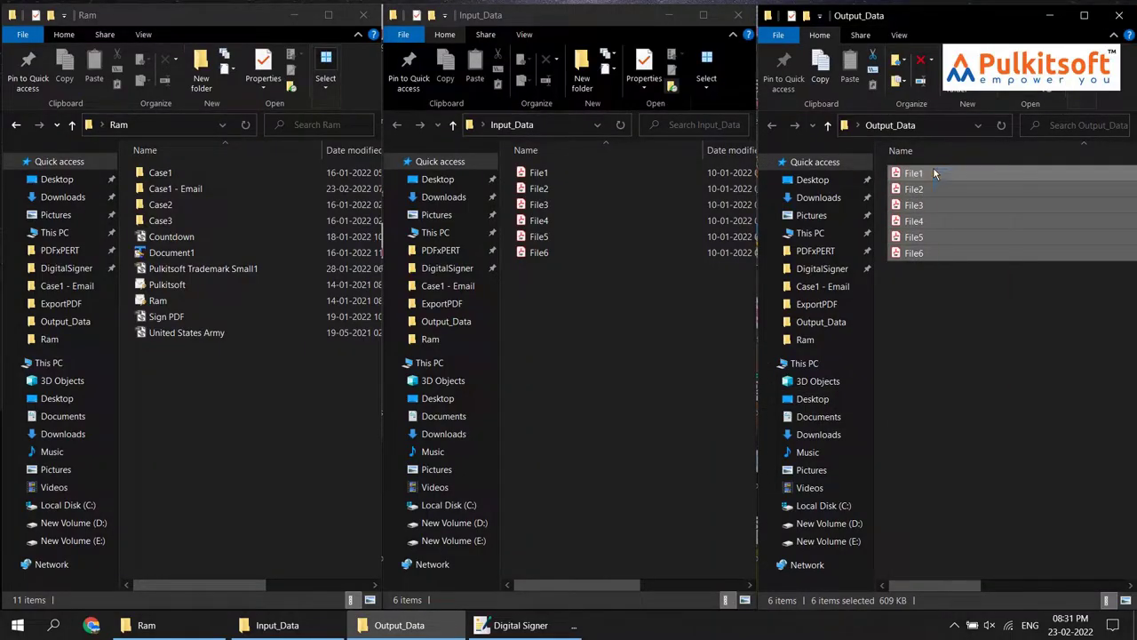
pyautogui.press('Delete')
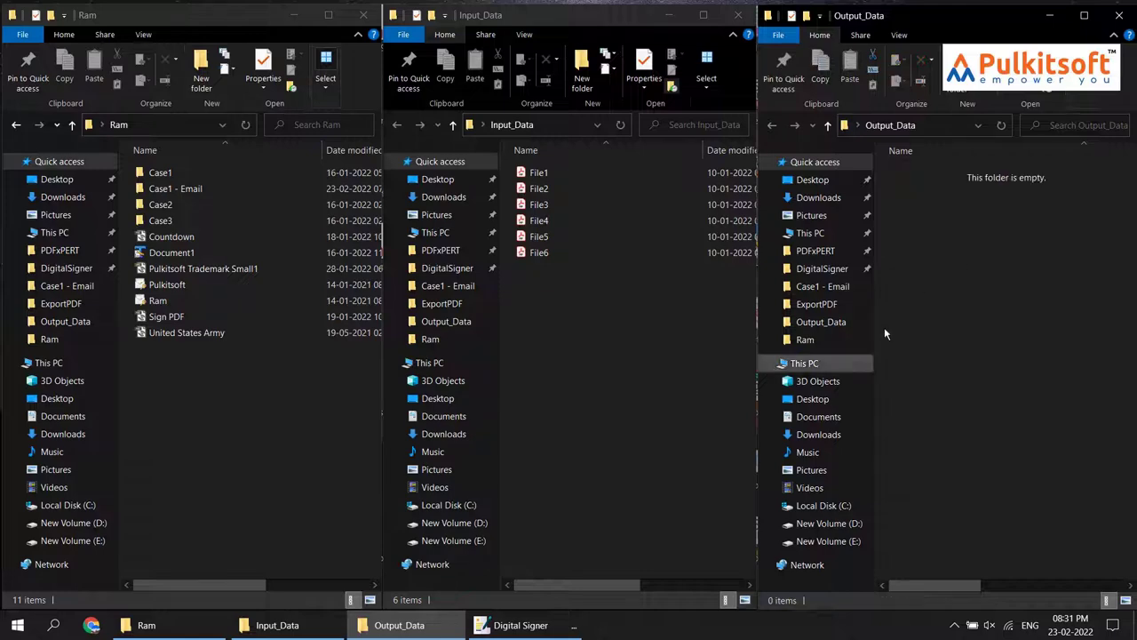
pyautogui.click(520, 625)
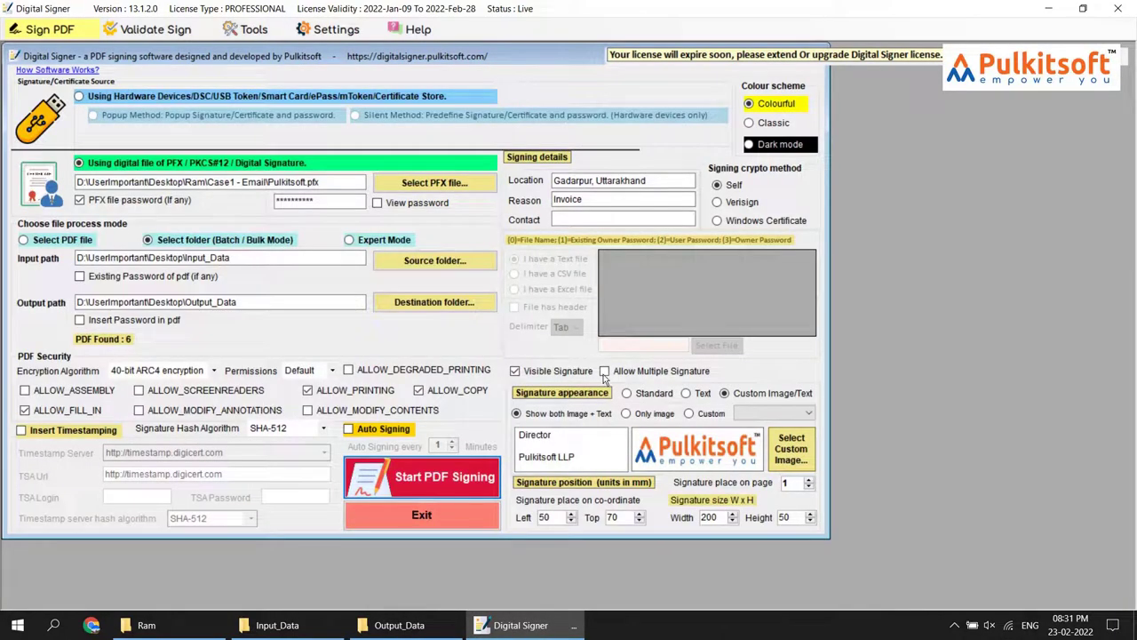
# Batch-sign the Input_Data PDFs with an Only image signature appearance and acknowledge success
pyautogui.click(644, 417)
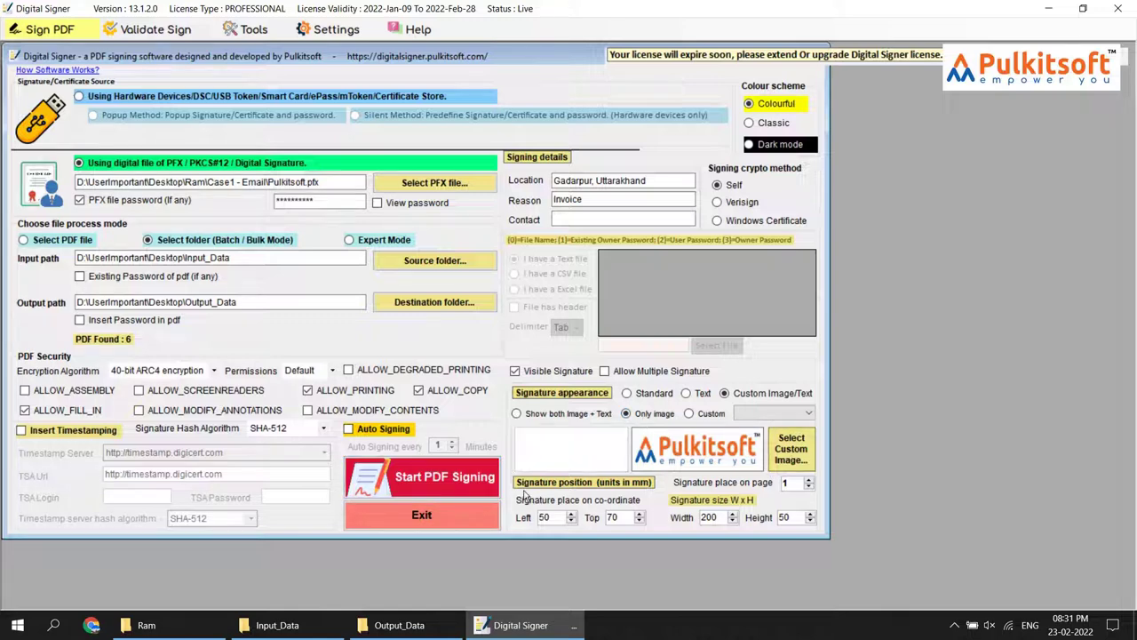
pyautogui.click(431, 478)
pyautogui.click(402, 624)
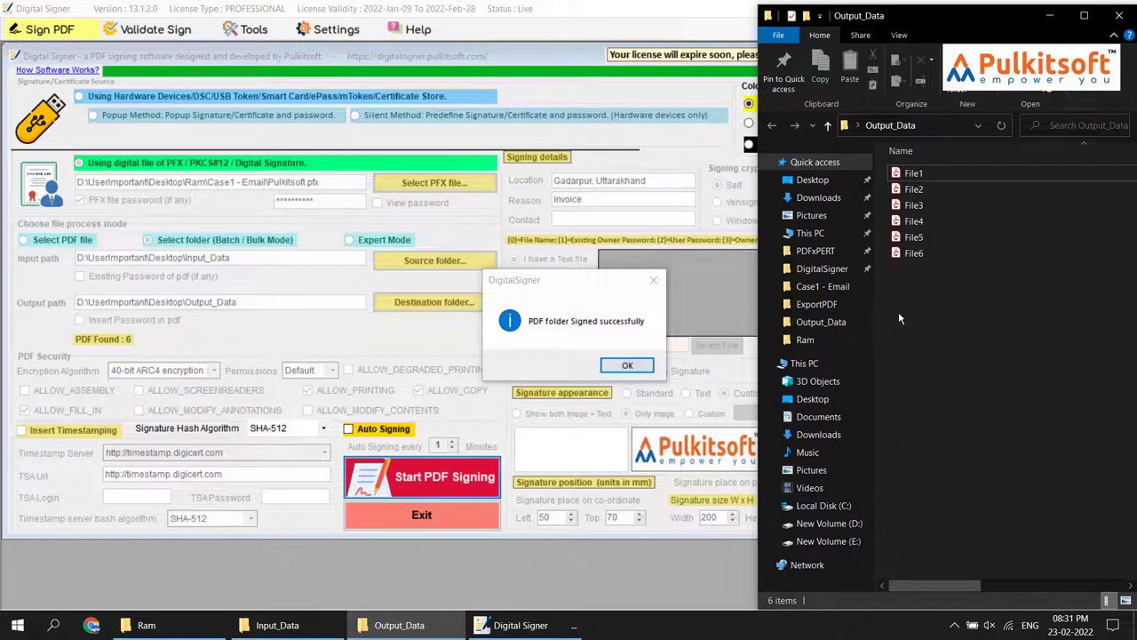
pyautogui.click(627, 365)
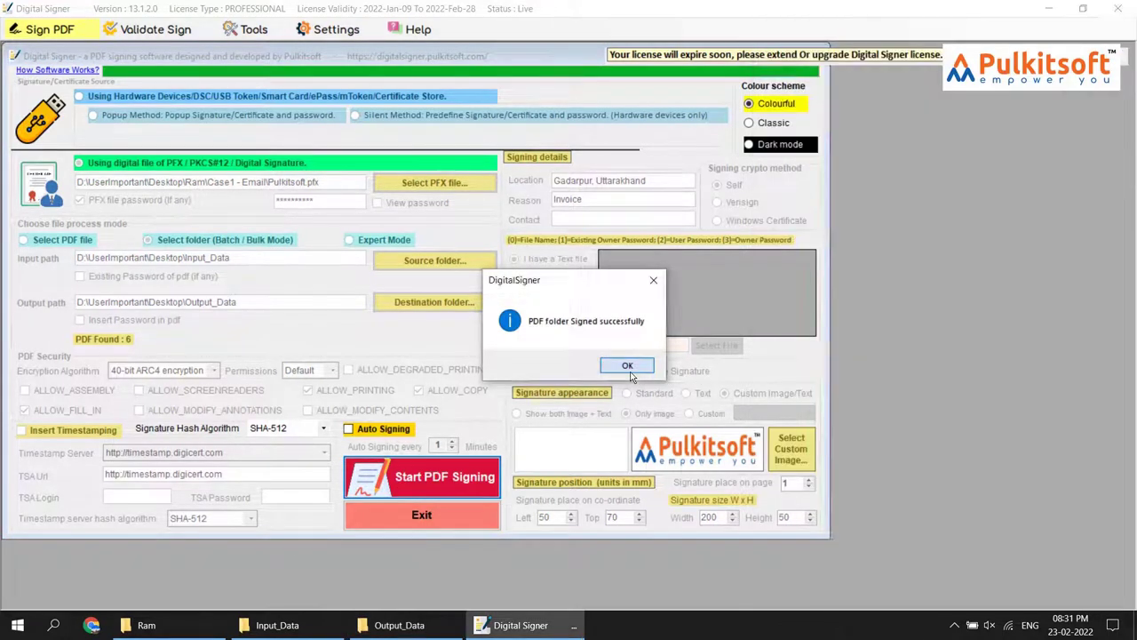
pyautogui.click(398, 625)
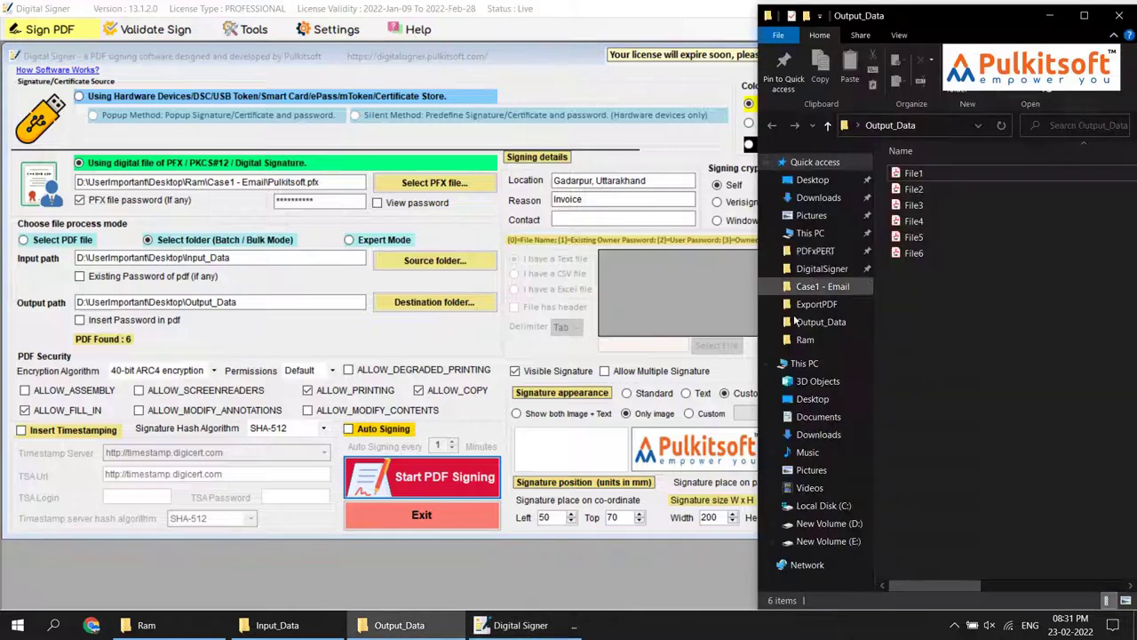
# Open File2.pdf from Output_Data and scroll to its logo signature
pyautogui.click(915, 191)
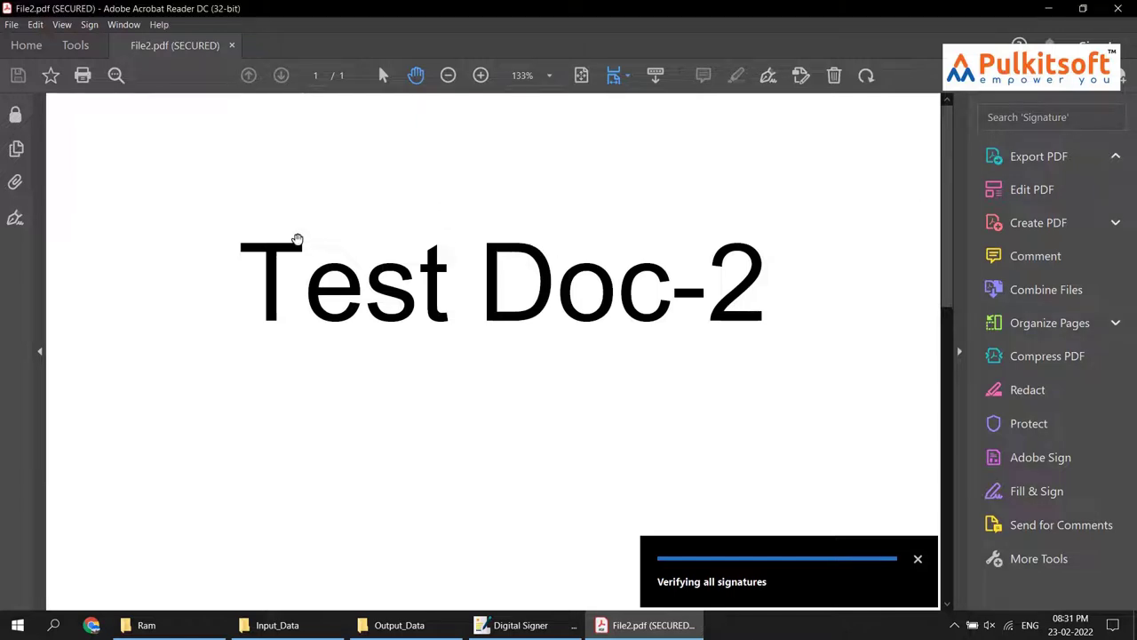
pyautogui.scroll(-5, 257, 263)
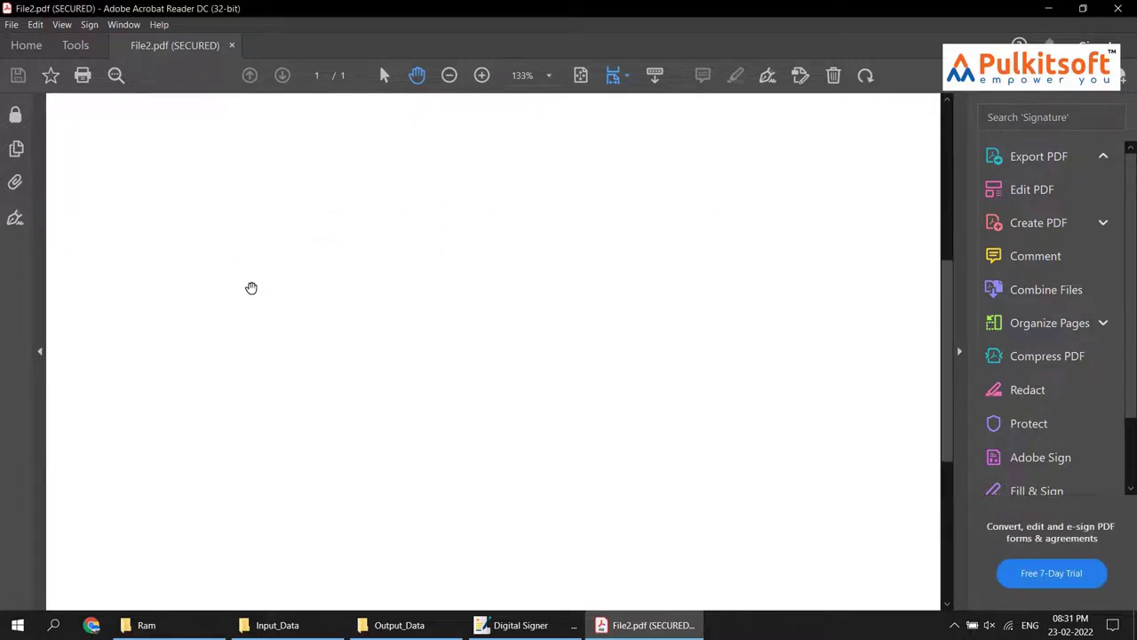
pyautogui.scroll(-5, 252, 288)
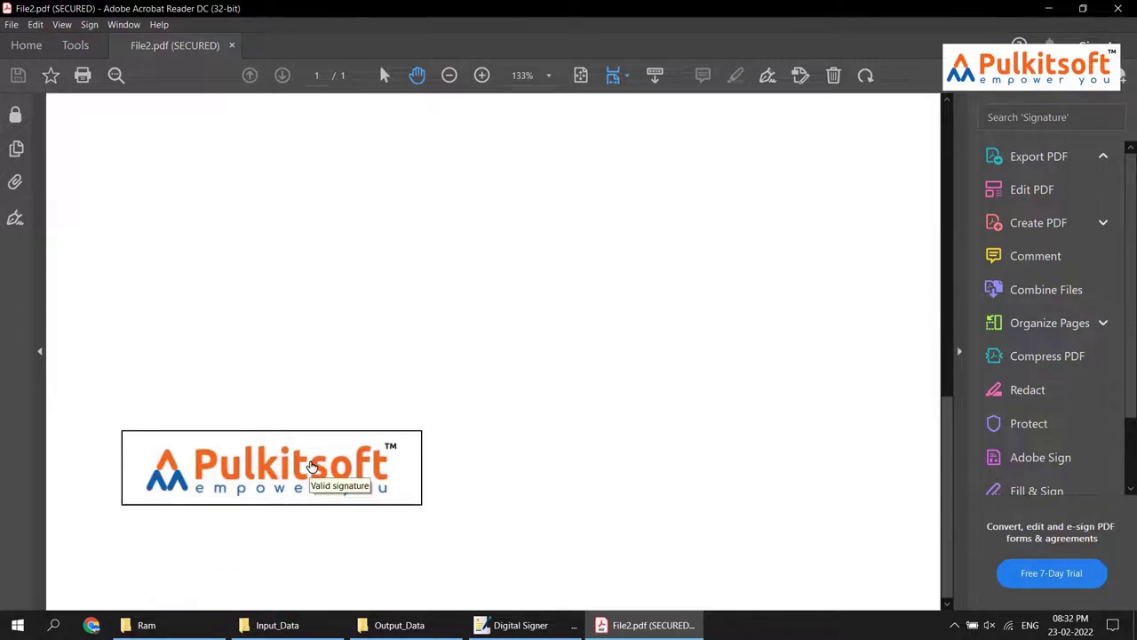
# Confirm File2's logo-only signature is valid, then close the document
pyautogui.click(309, 467)
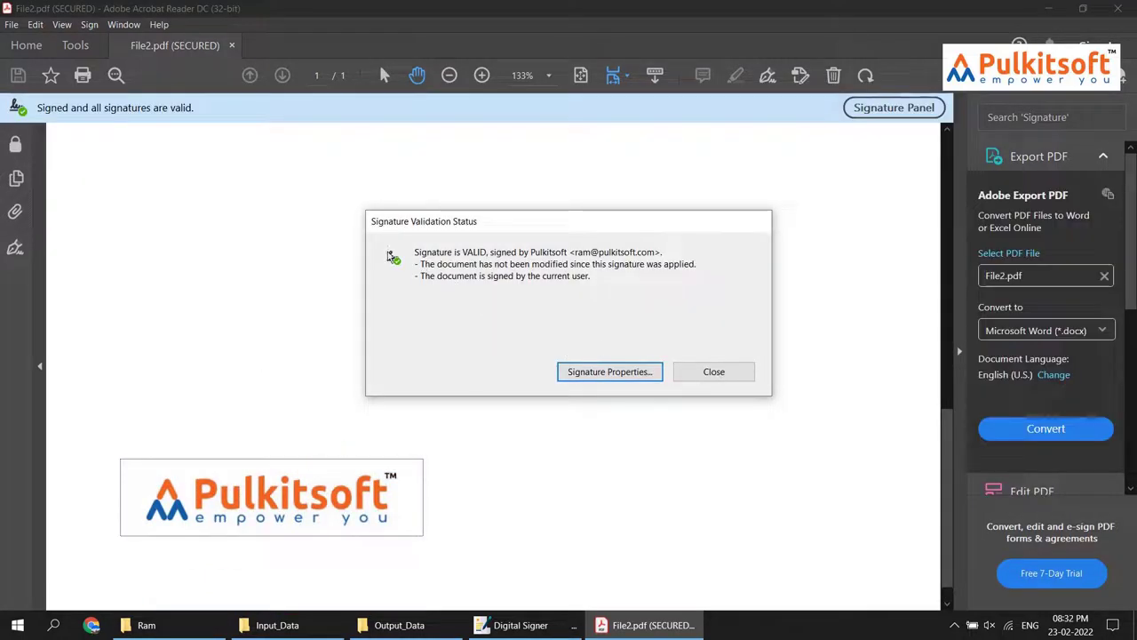
pyautogui.click(702, 370)
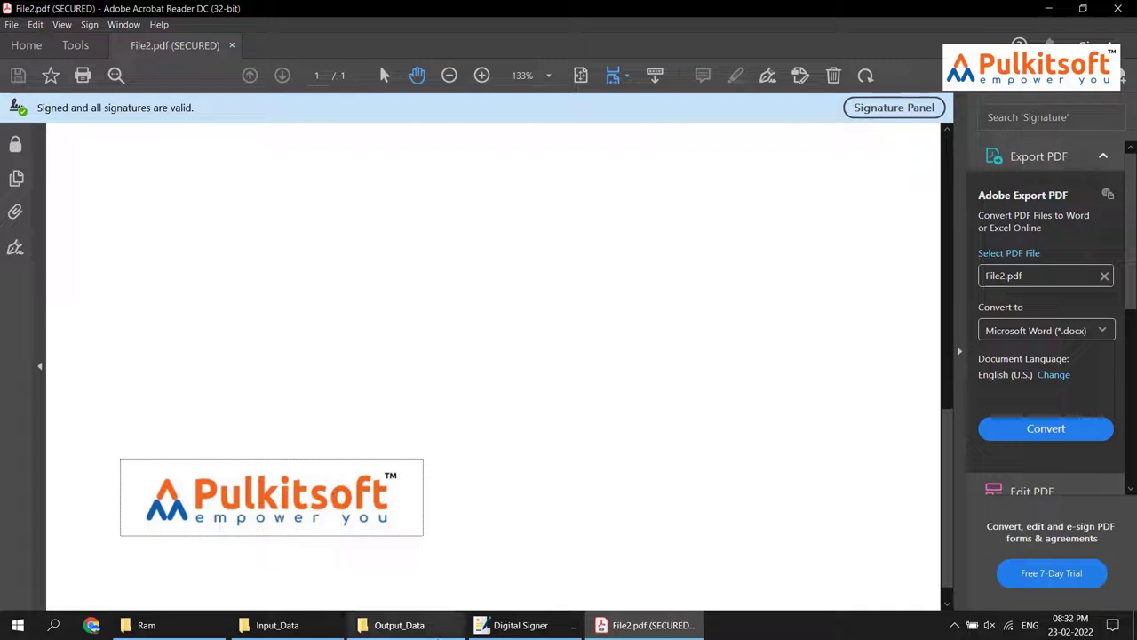
pyautogui.click(515, 624)
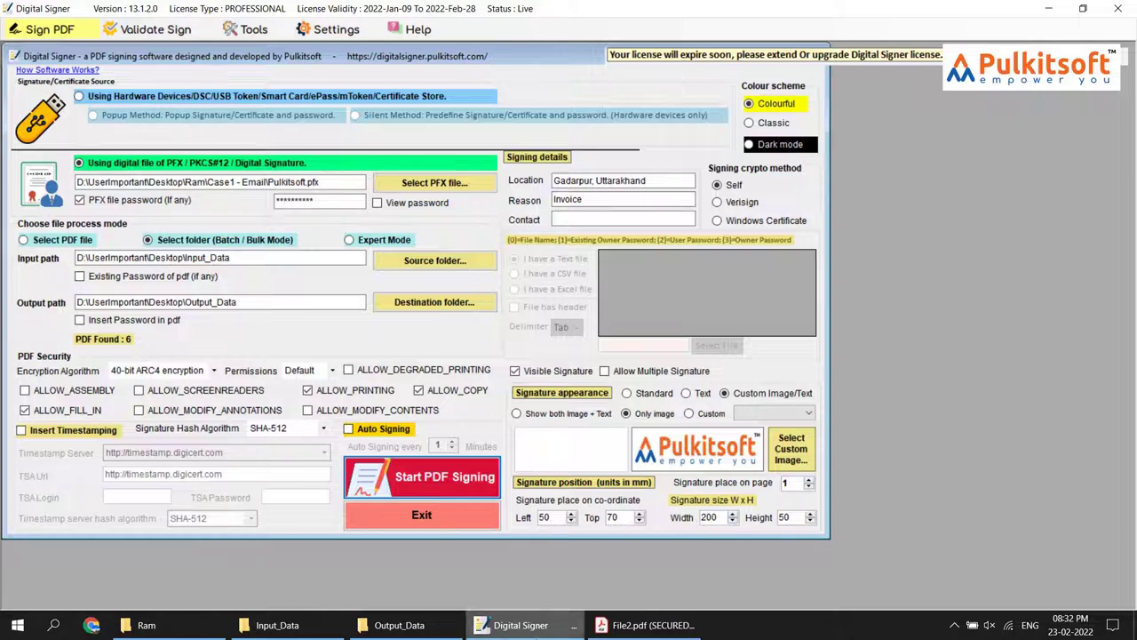
pyautogui.click(646, 625)
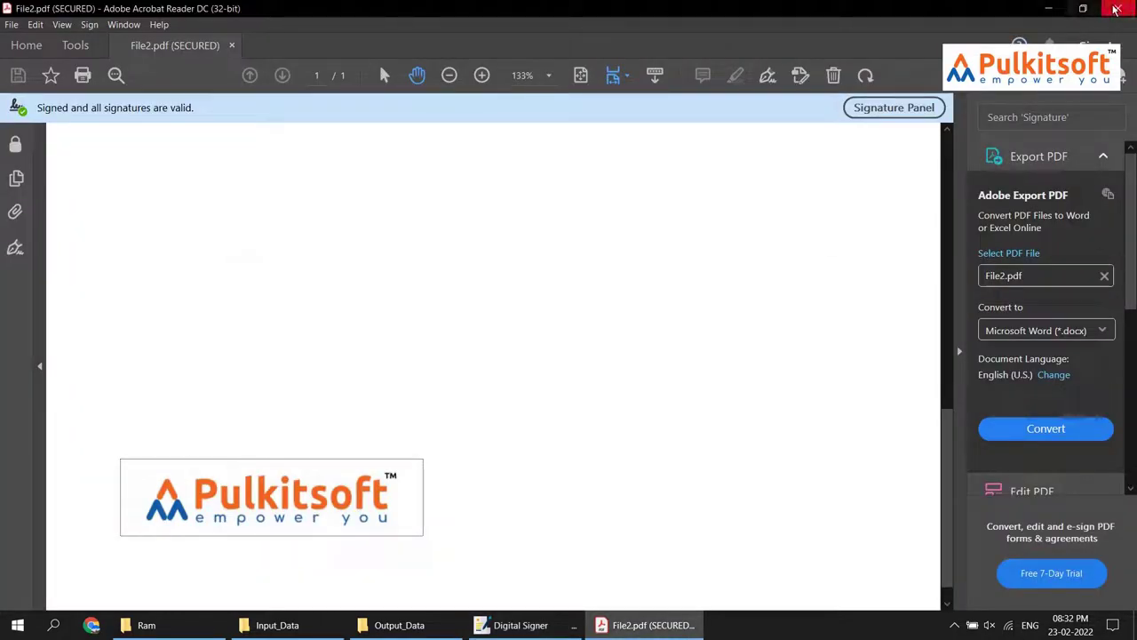
pyautogui.click(1117, 9)
# Delete all six signed files from the Output_Data folder
pyautogui.click(419, 629)
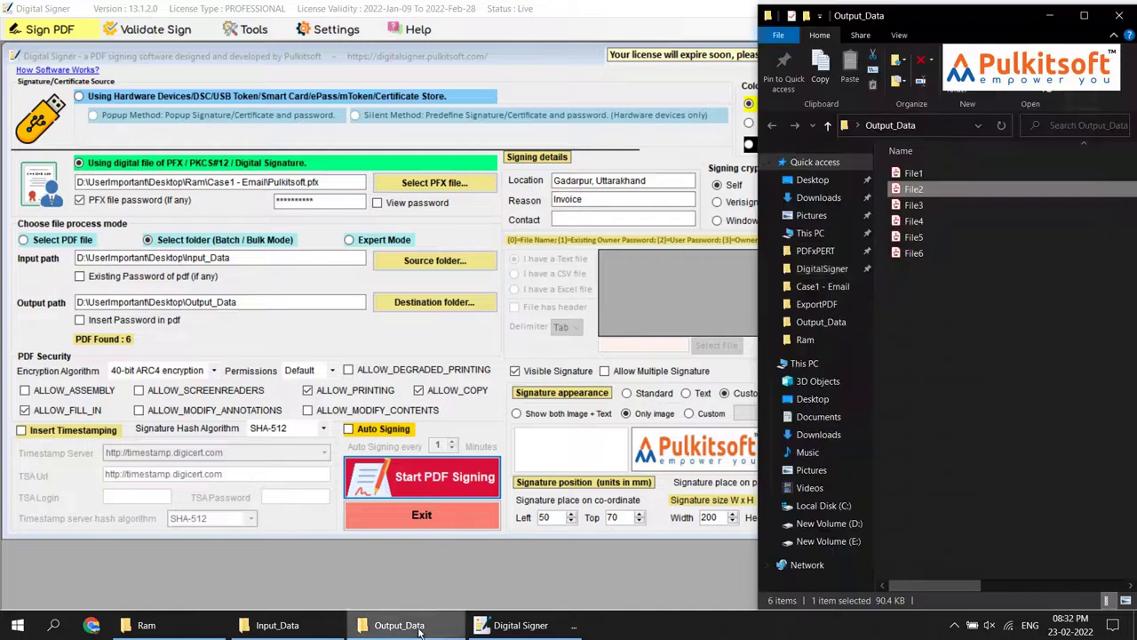
pyautogui.moveTo(928, 337); pyautogui.dragTo(924, 170)
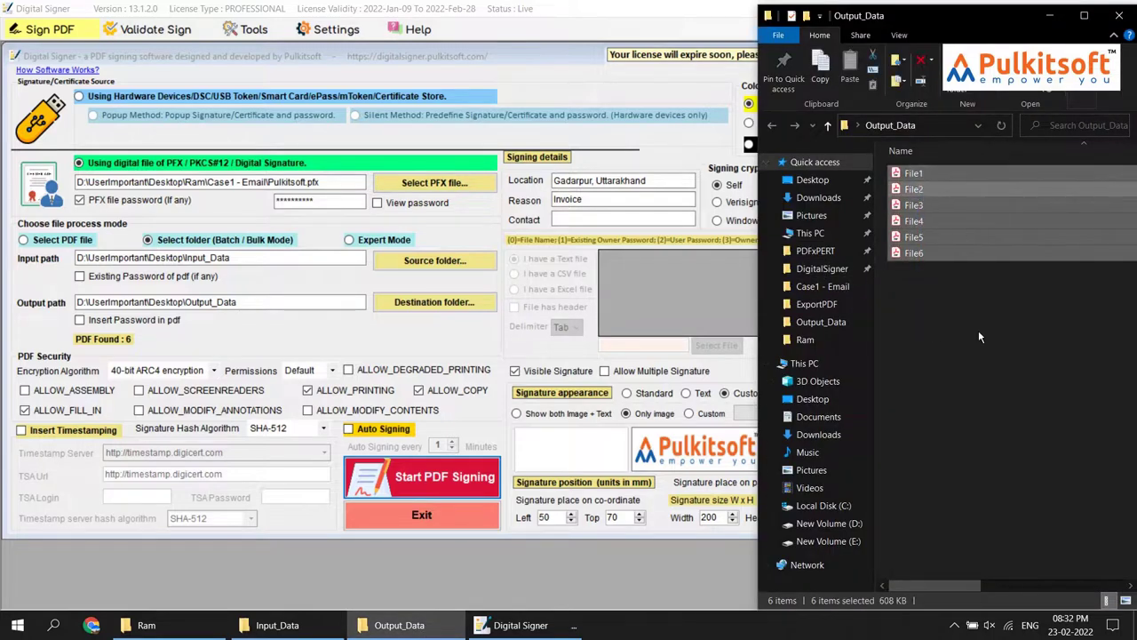
pyautogui.press('Delete')
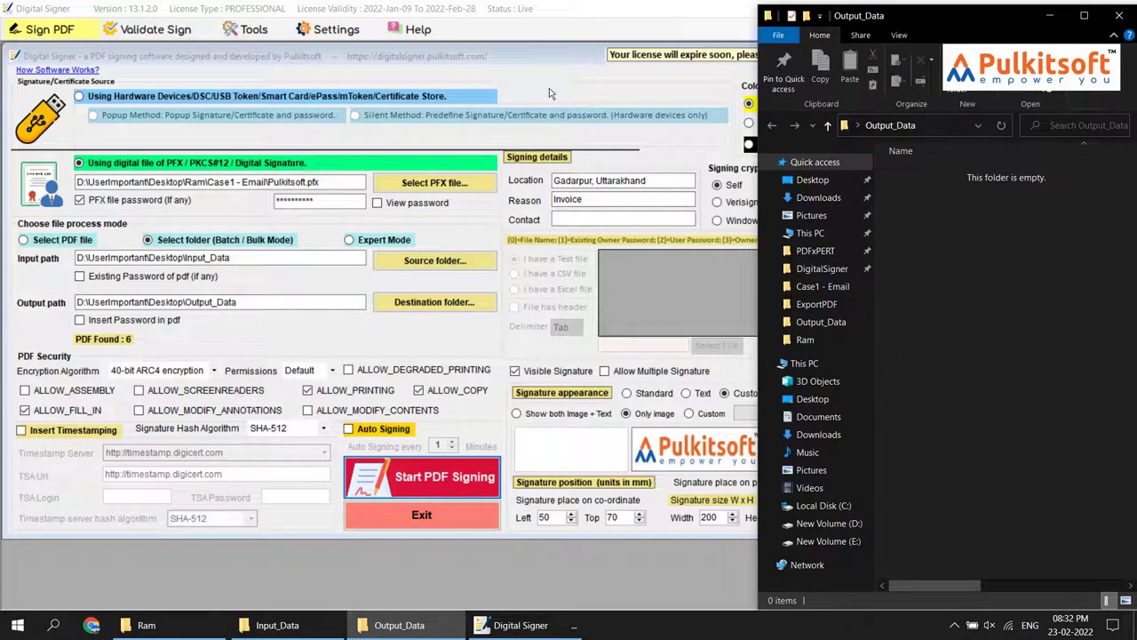
pyautogui.click(538, 56)
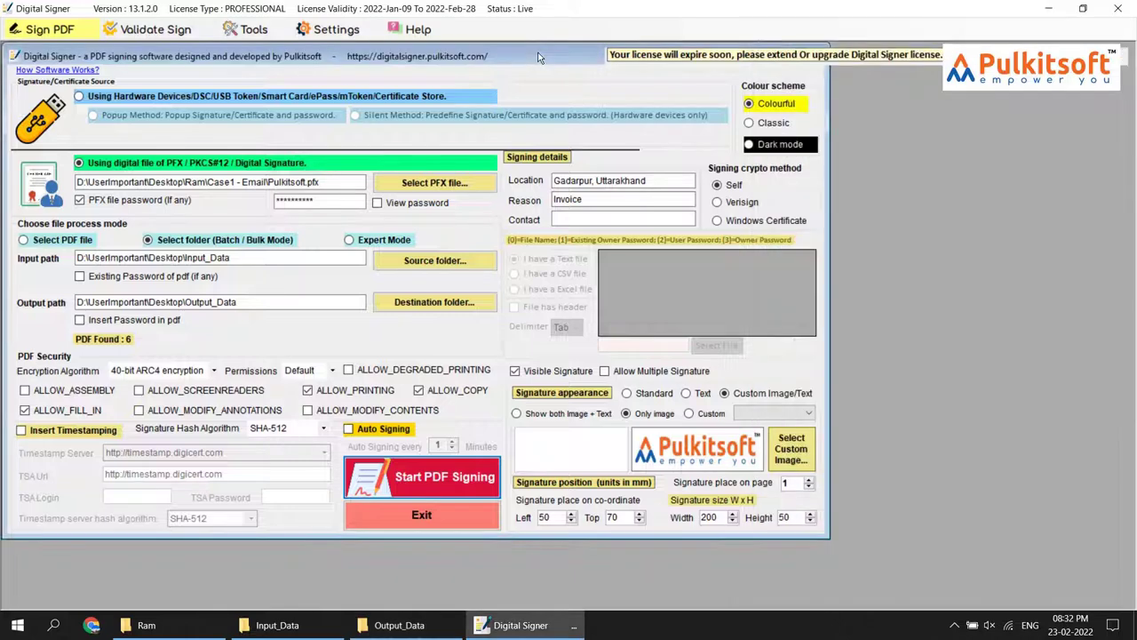
# Batch-sign the folder with the Custom (Description) appearance and select the new File1
pyautogui.click(711, 417)
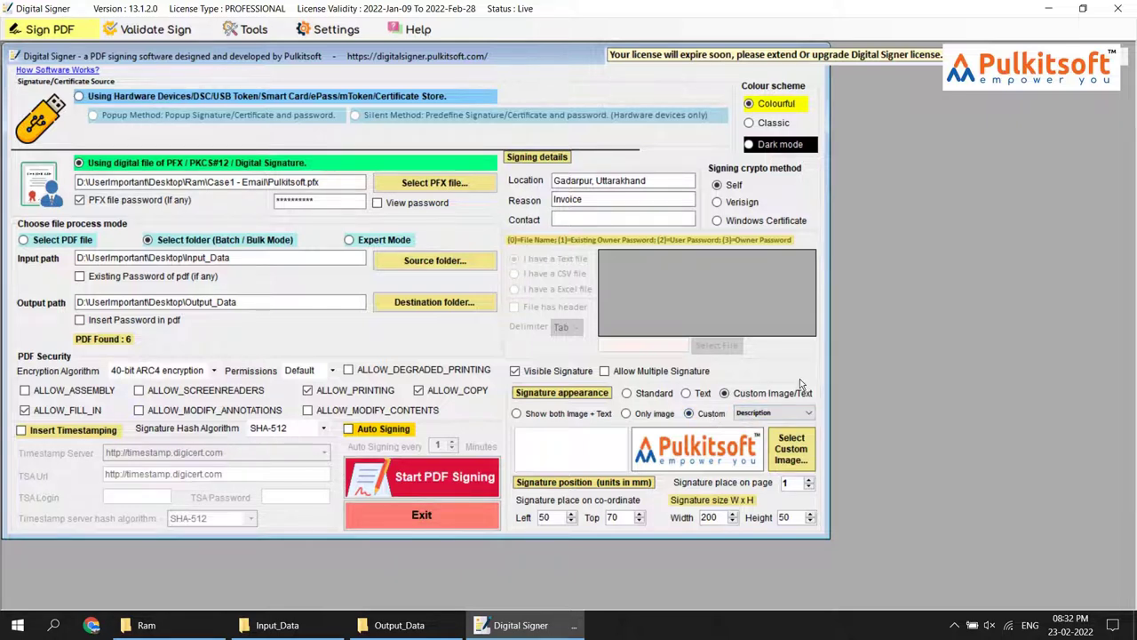
pyautogui.click(448, 477)
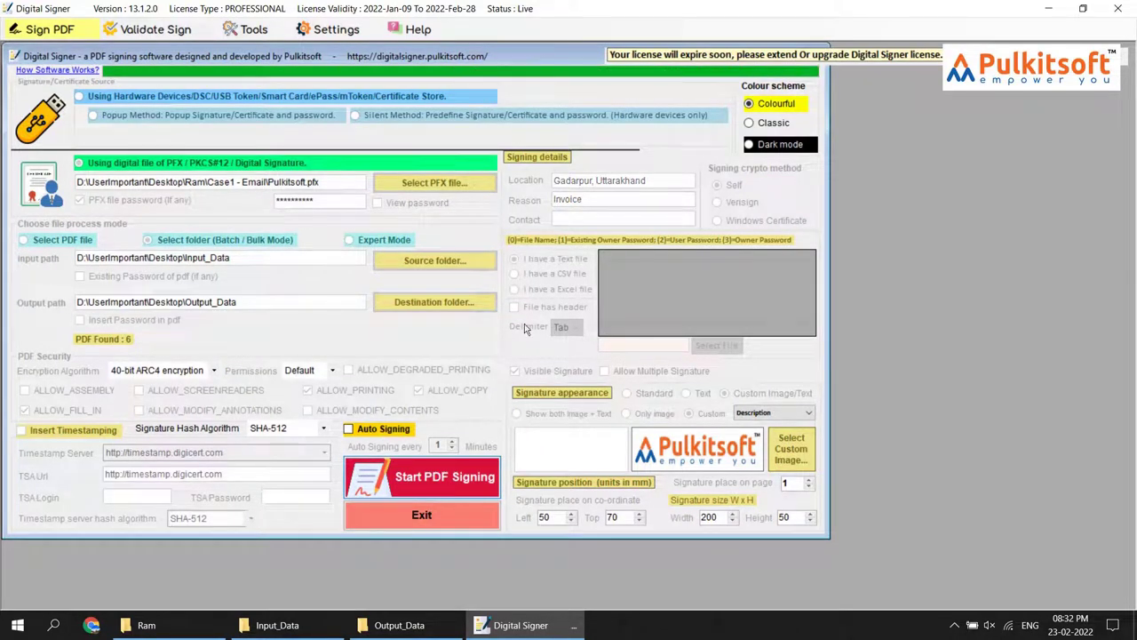
pyautogui.click(627, 365)
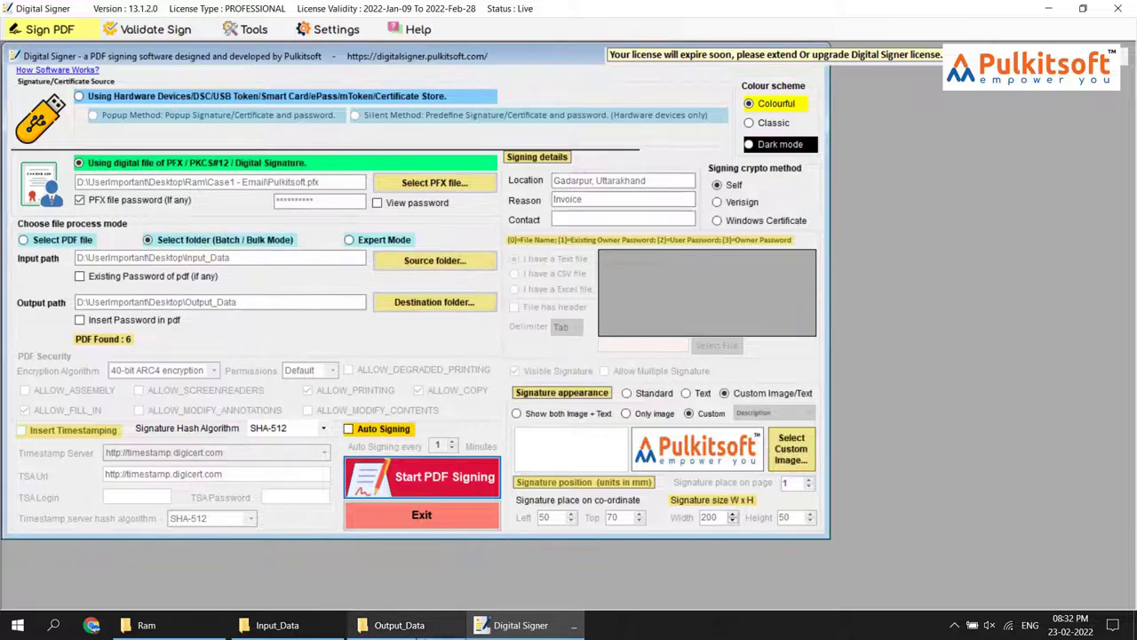
pyautogui.click(398, 625)
pyautogui.click(905, 176)
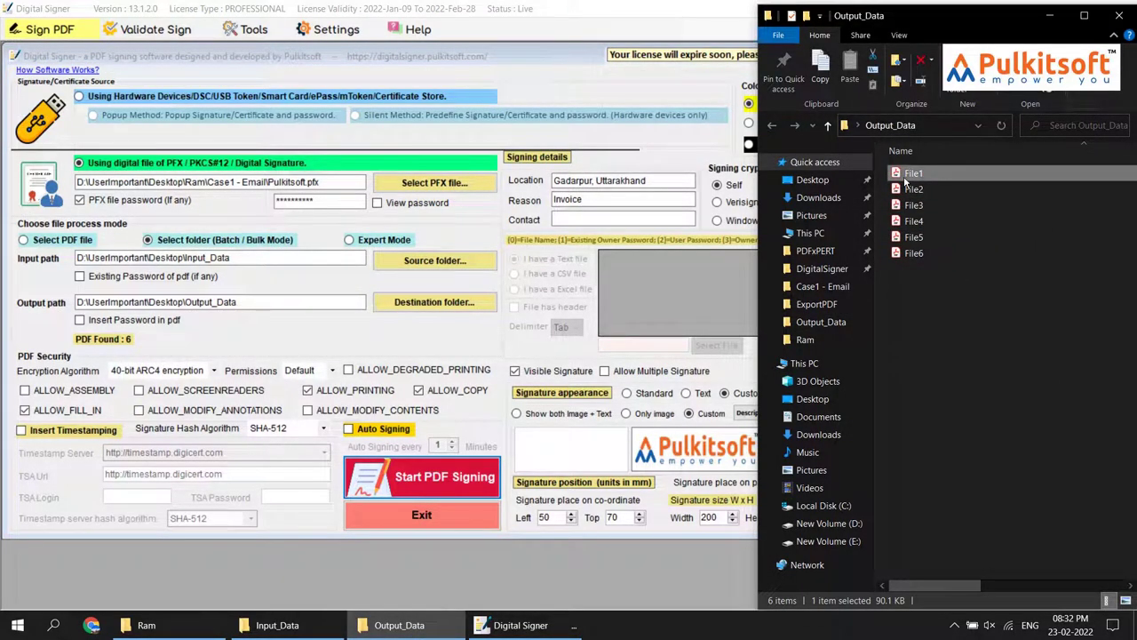
# Open File1, confirm its description-over-logo Pulkitsoft signature is valid, and close Acrobat
pyautogui.press('Return')
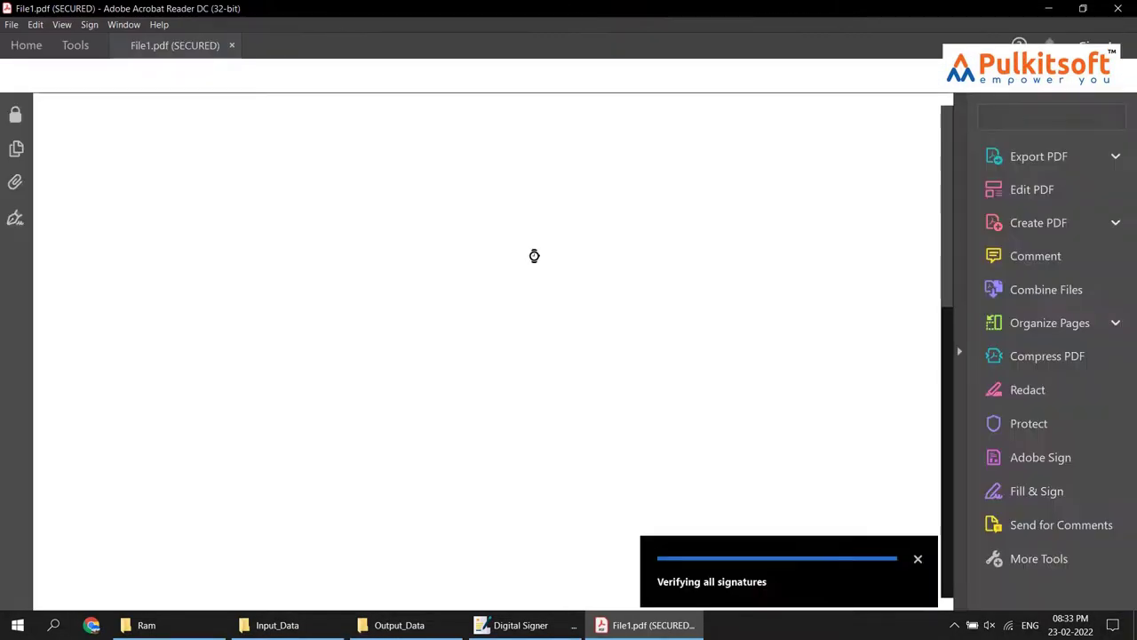
pyautogui.scroll(-1, 533, 254)
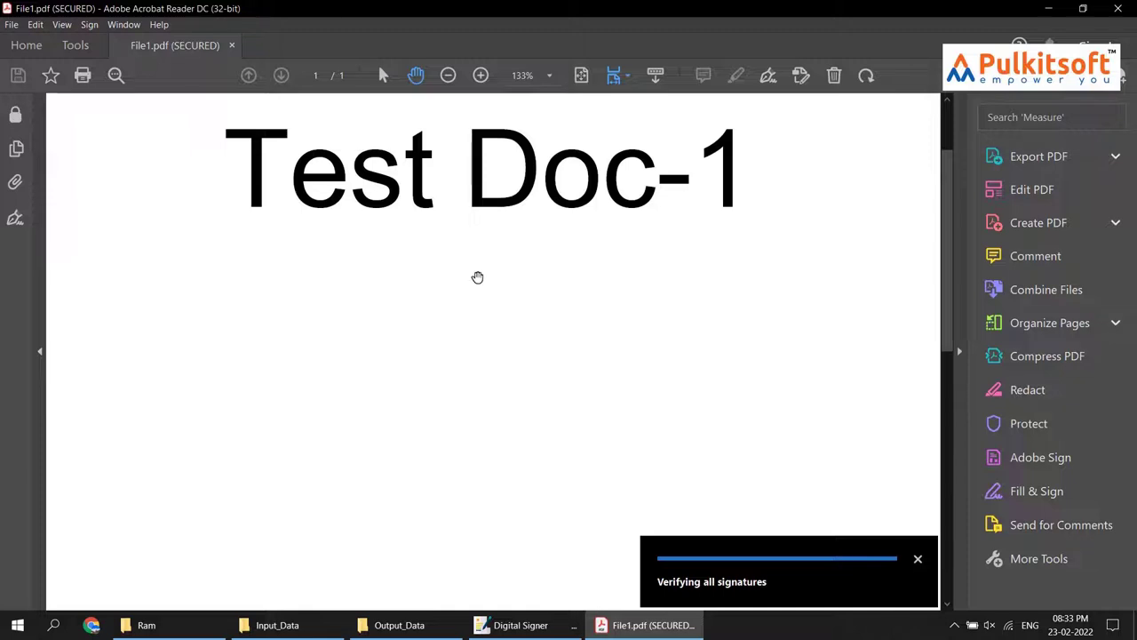
pyautogui.scroll(-2, 477, 277)
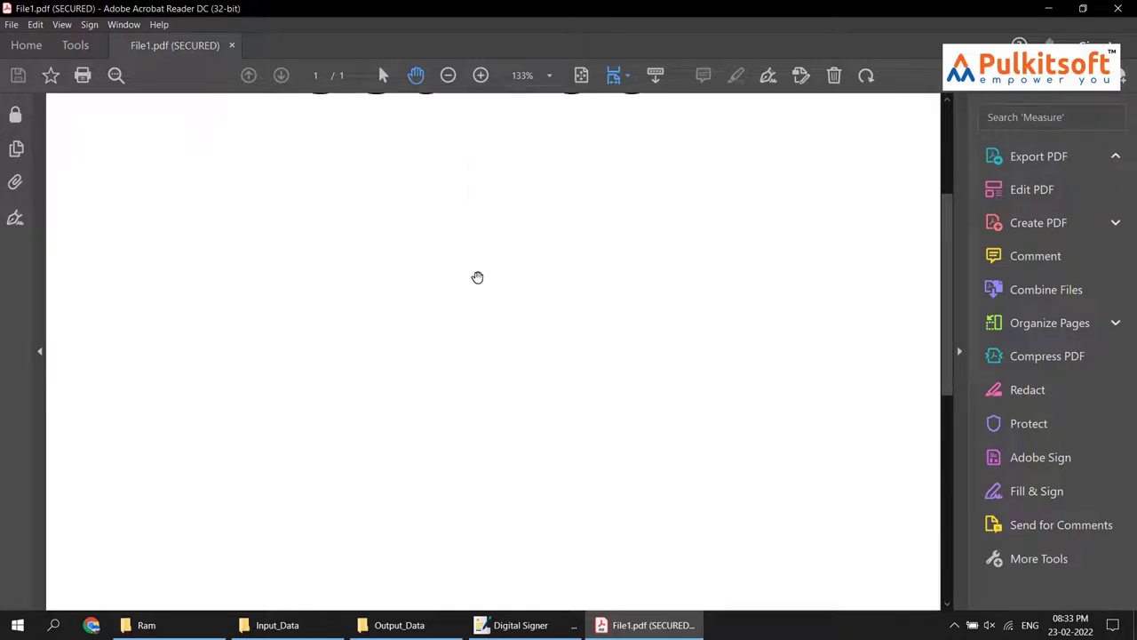
pyautogui.scroll(-3, 477, 277)
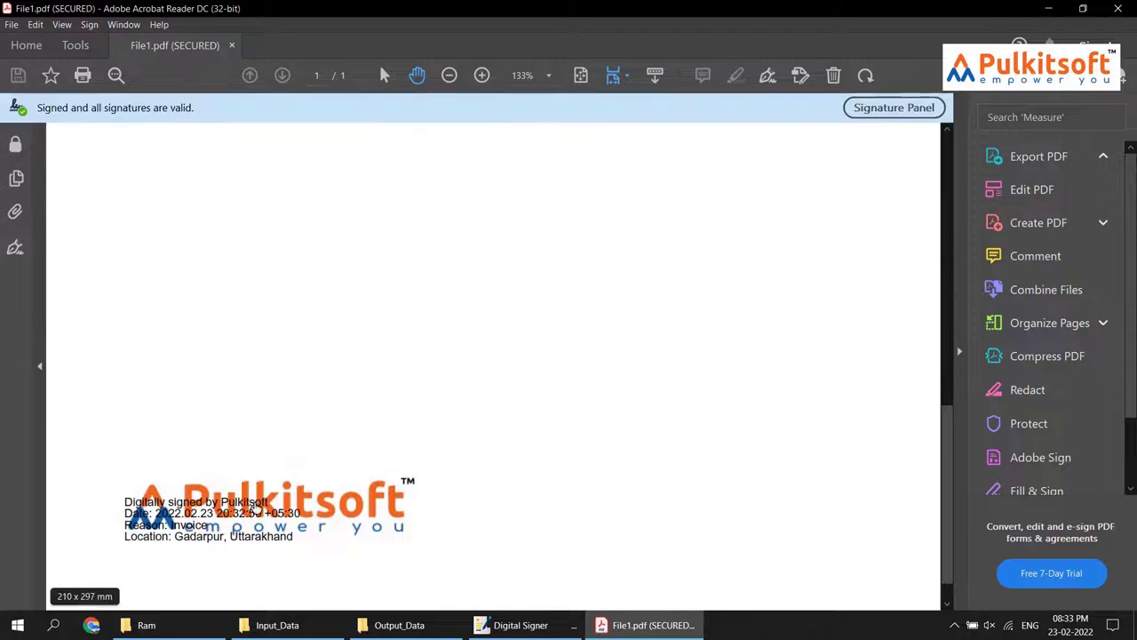
pyautogui.click(153, 526)
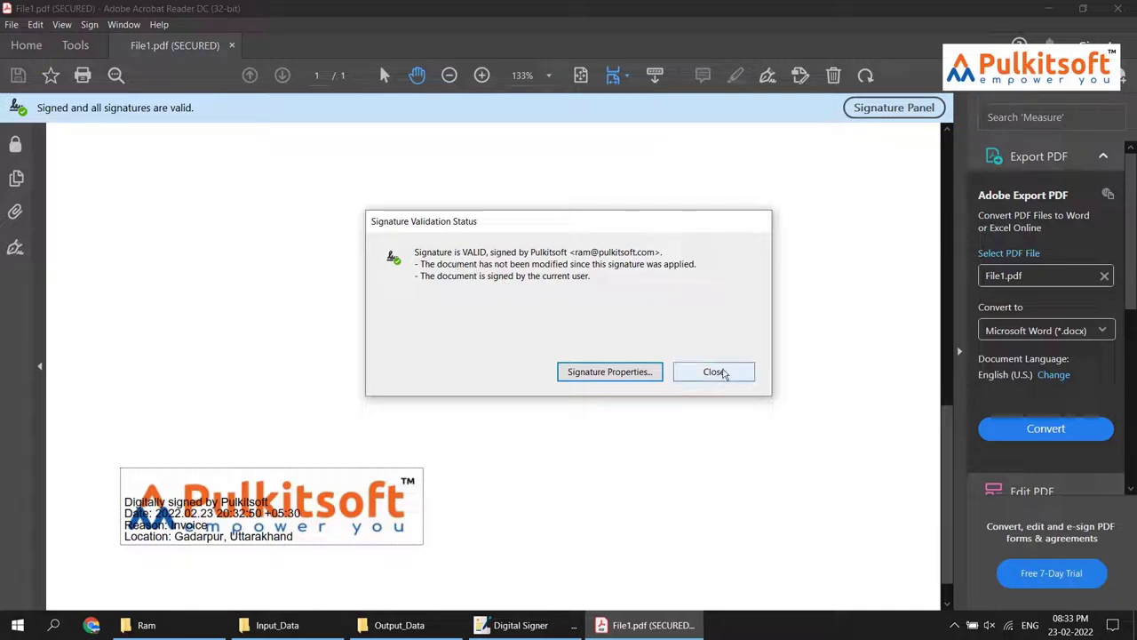
pyautogui.click(721, 373)
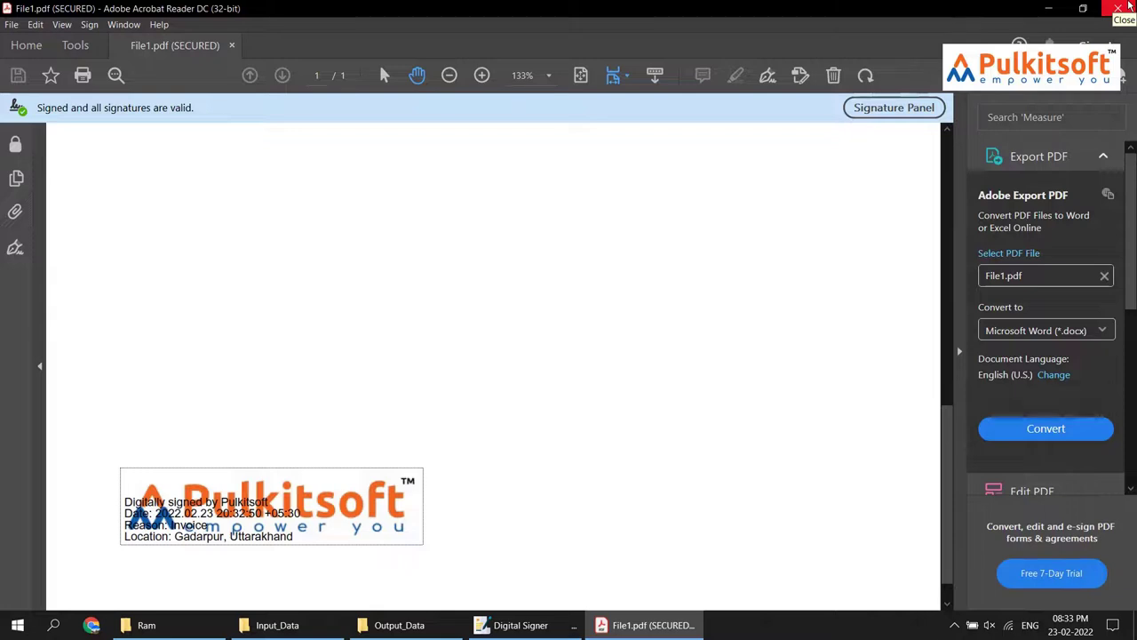
pyautogui.click(1121, 8)
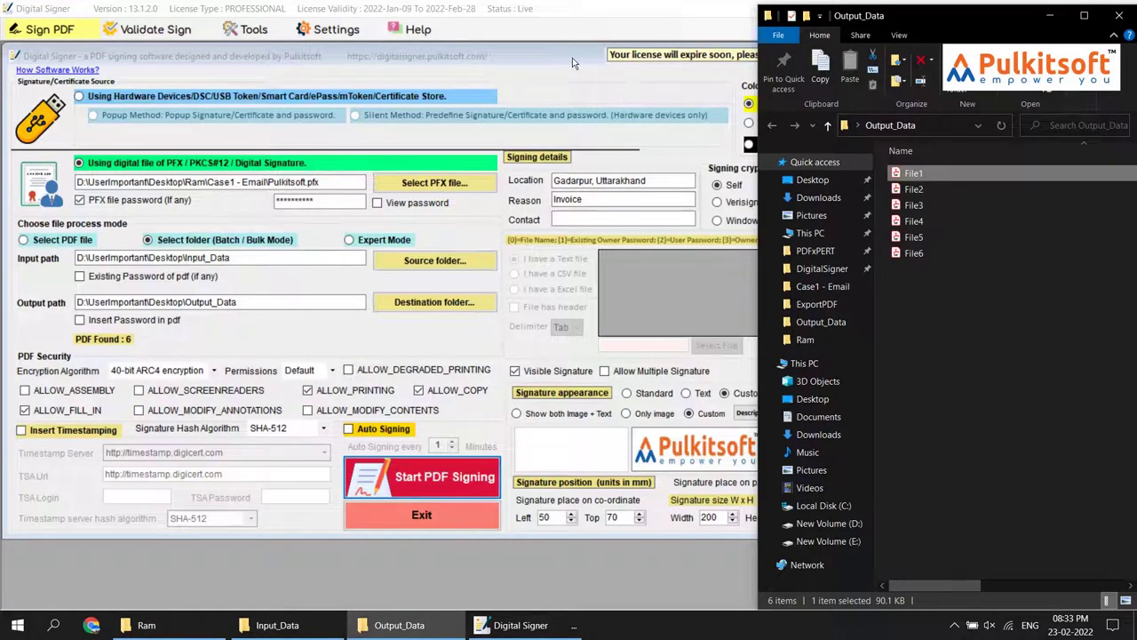
# Select all files in Output_Data and delete them
pyautogui.hotkey('ctrl', 'a')
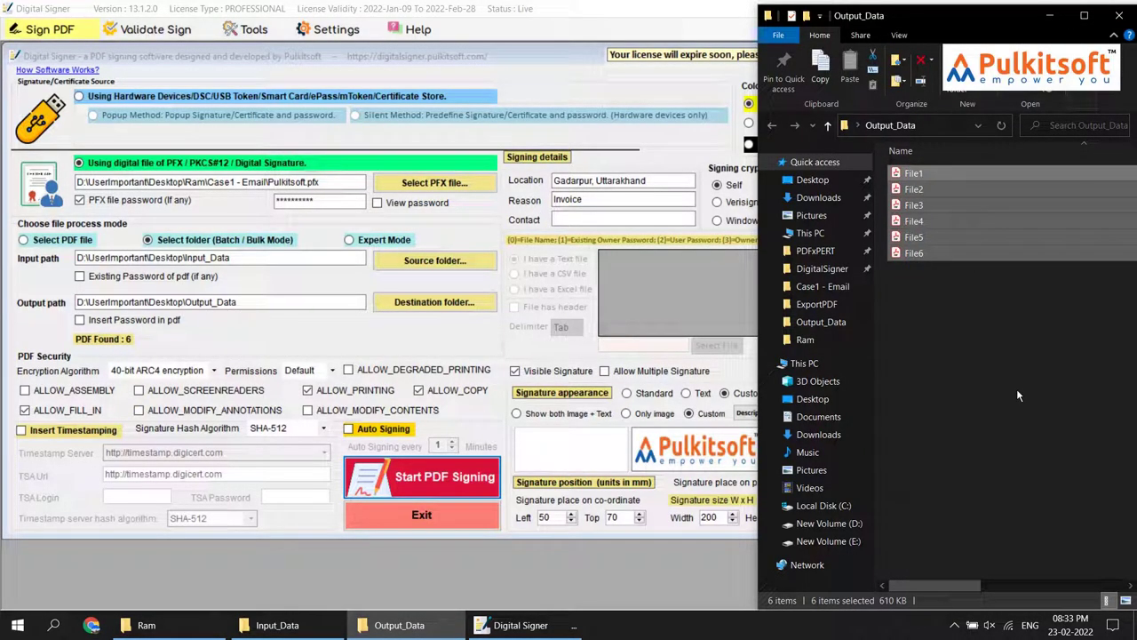
pyautogui.press('Delete')
pyautogui.click(546, 80)
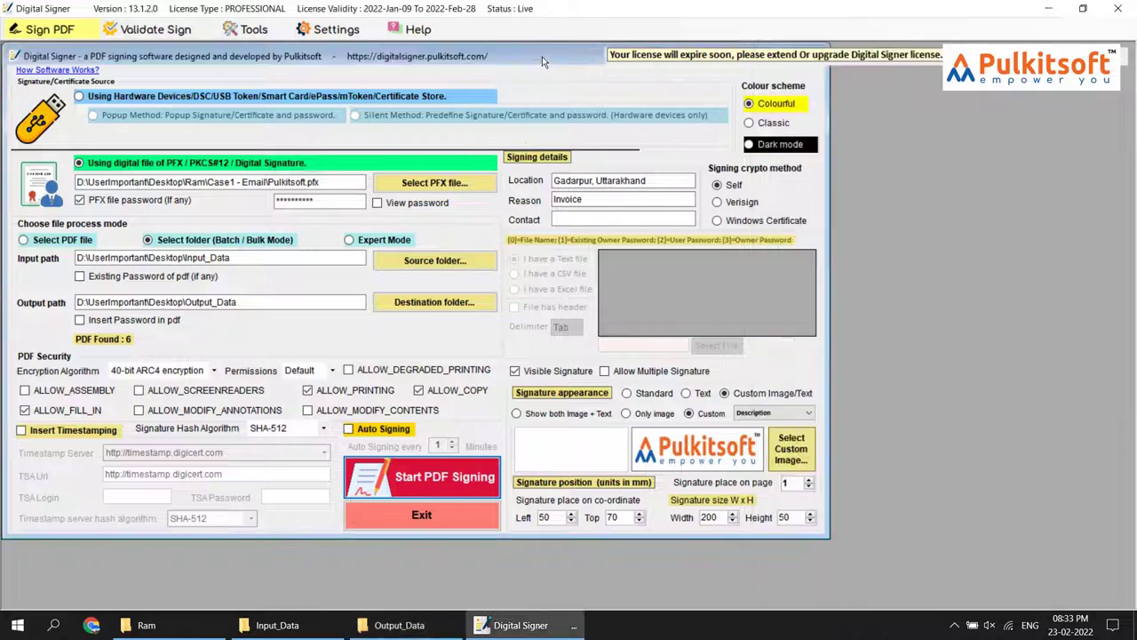
# Set the custom signature text to NameAndDescription and batch-sign the Input_Data folder
pyautogui.click(762, 413)
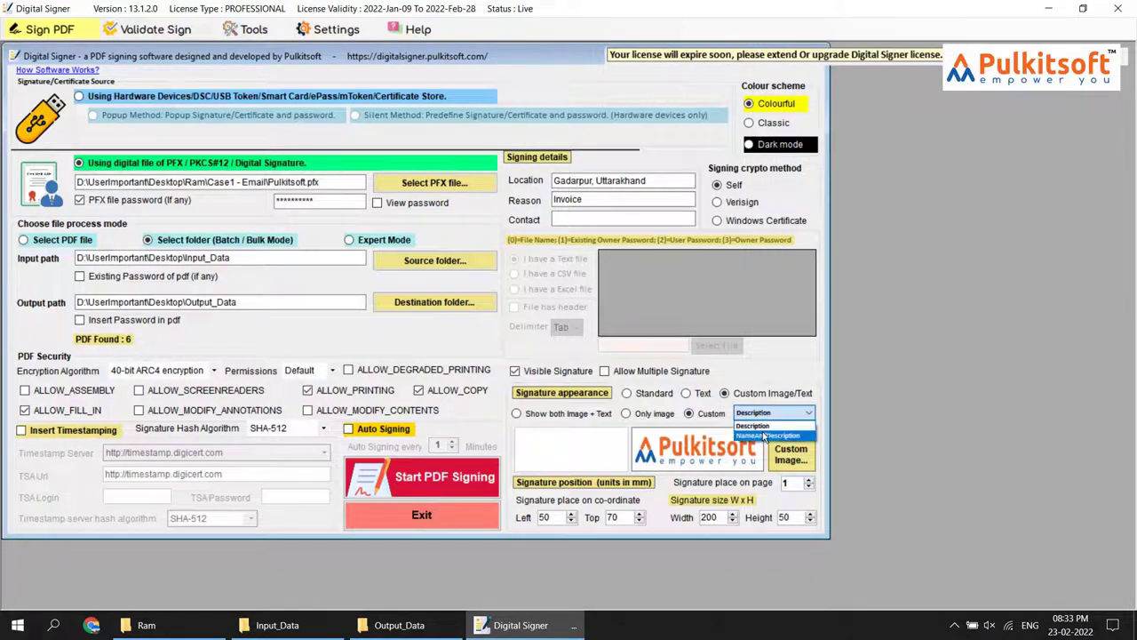
pyautogui.click(762, 435)
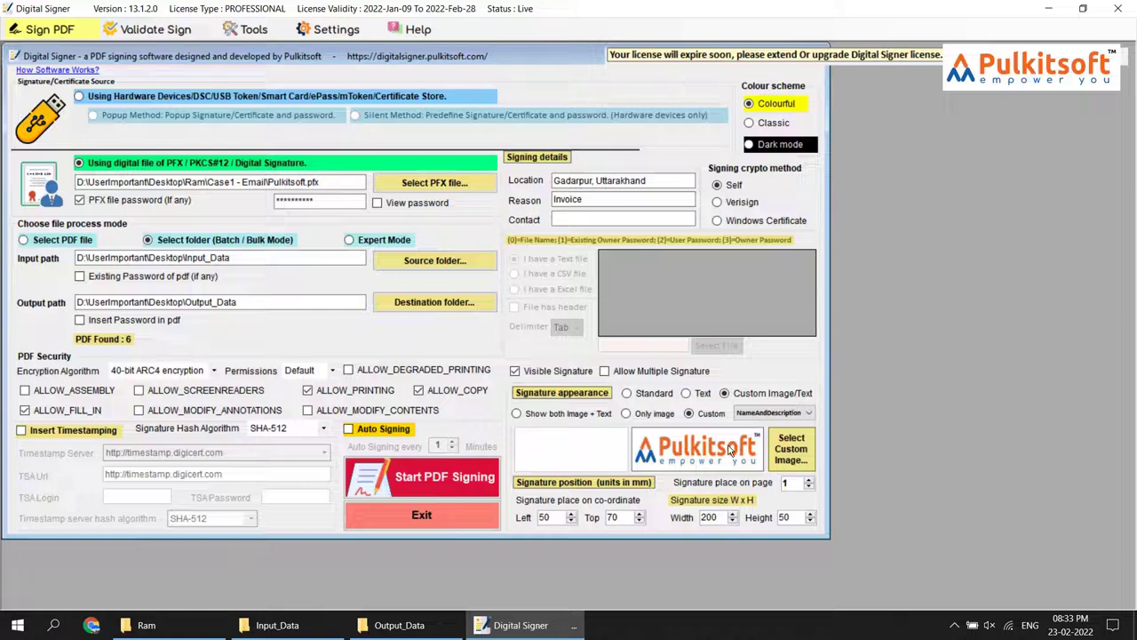
pyautogui.click(466, 484)
pyautogui.click(437, 630)
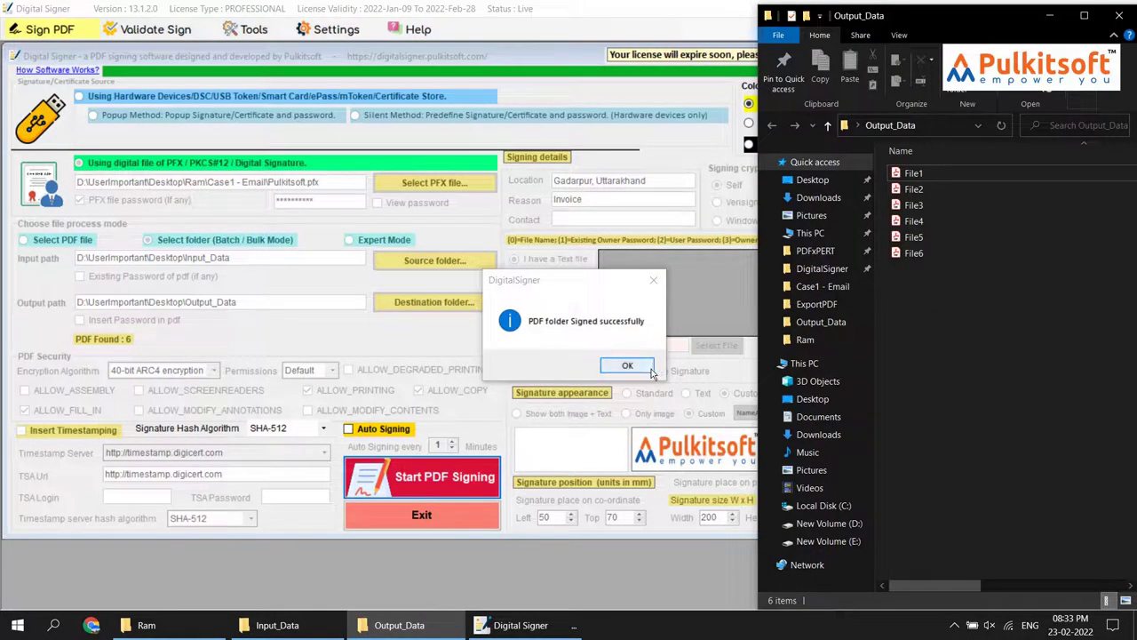
pyautogui.click(637, 370)
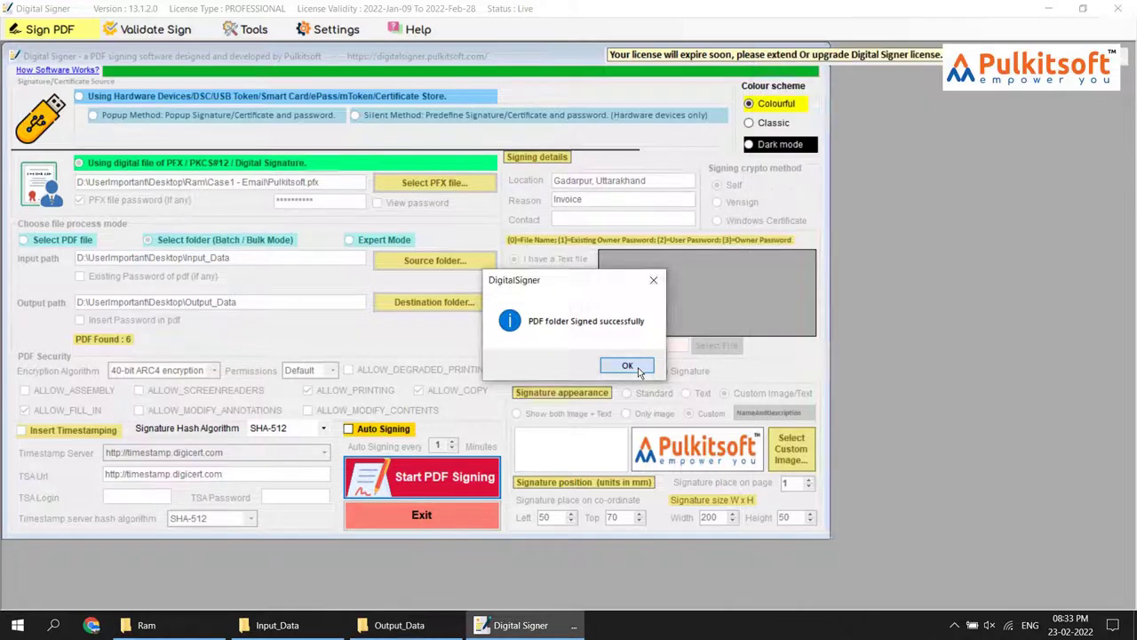
pyautogui.click(410, 621)
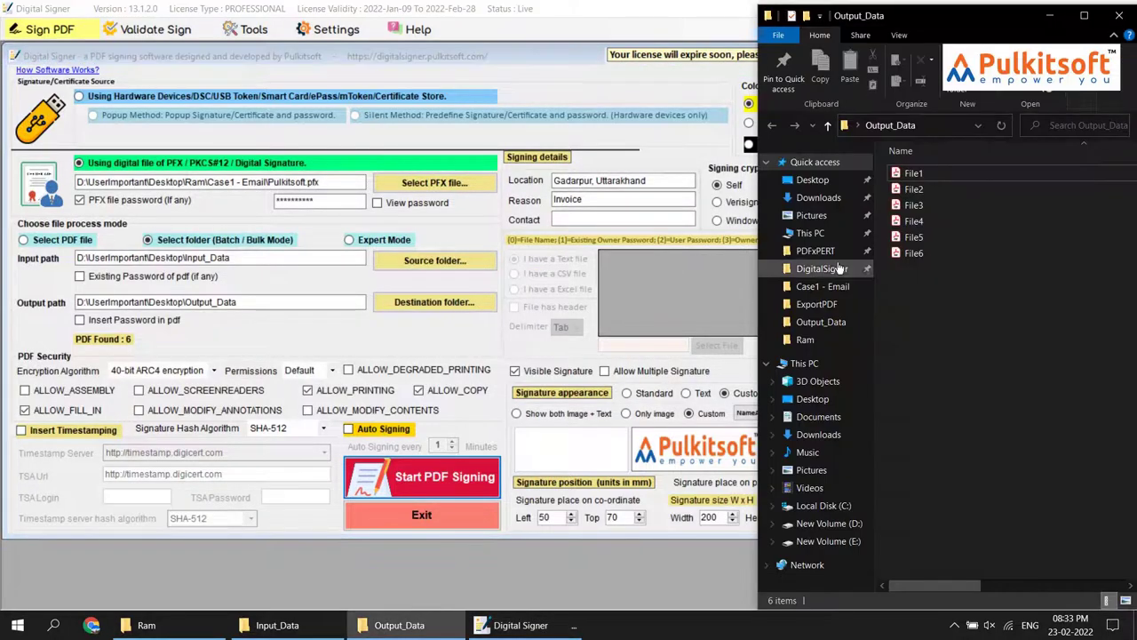
# Open File6 from Output_Data and scroll down to its signature
pyautogui.click(915, 255)
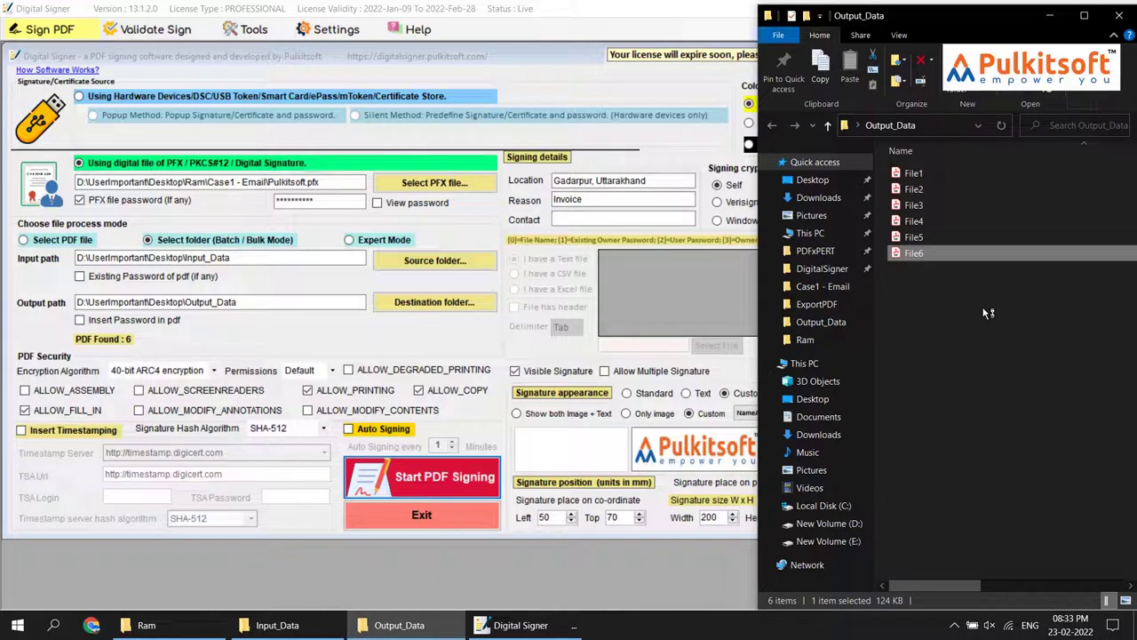
pyautogui.press('Return')
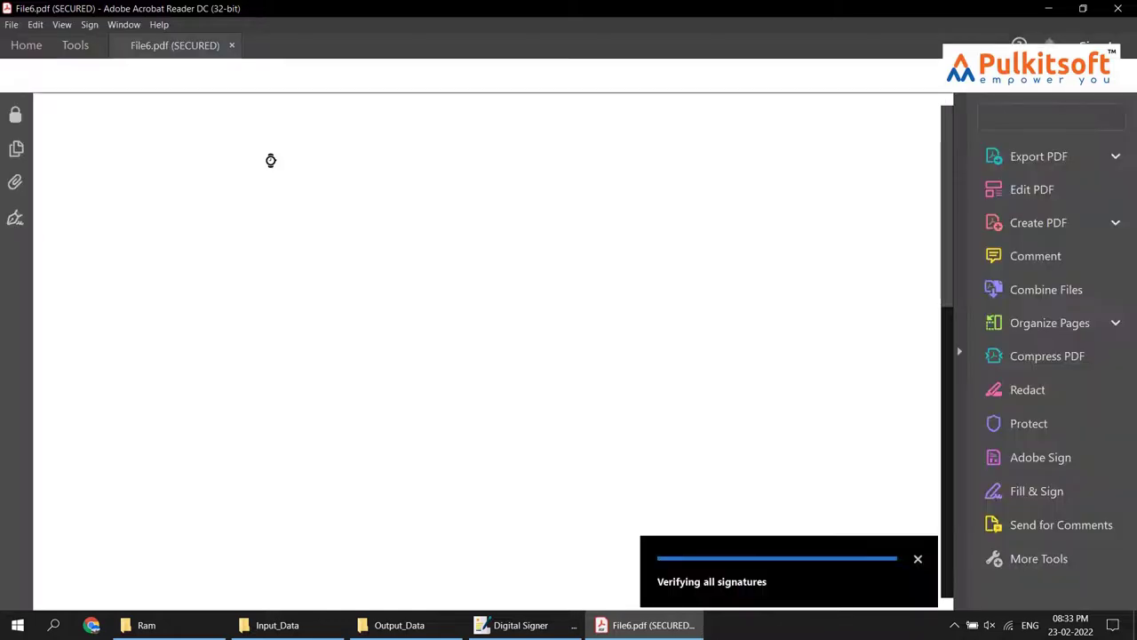
pyautogui.scroll(-1, 328, 262)
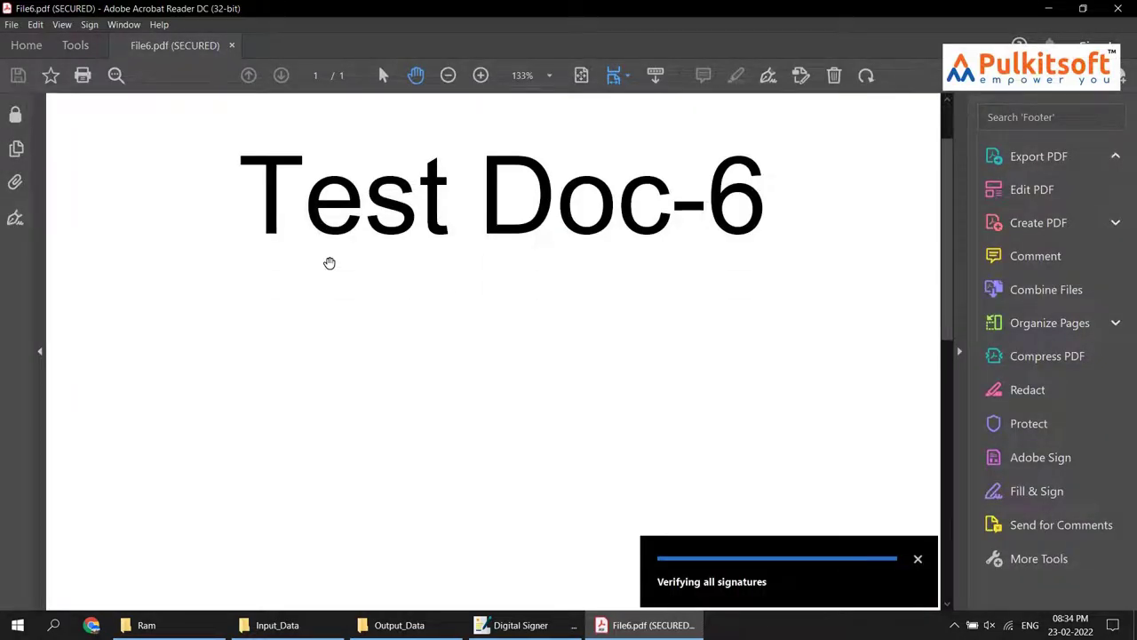
pyautogui.scroll(-5, 329, 263)
pyautogui.scroll(-5, 329, 264)
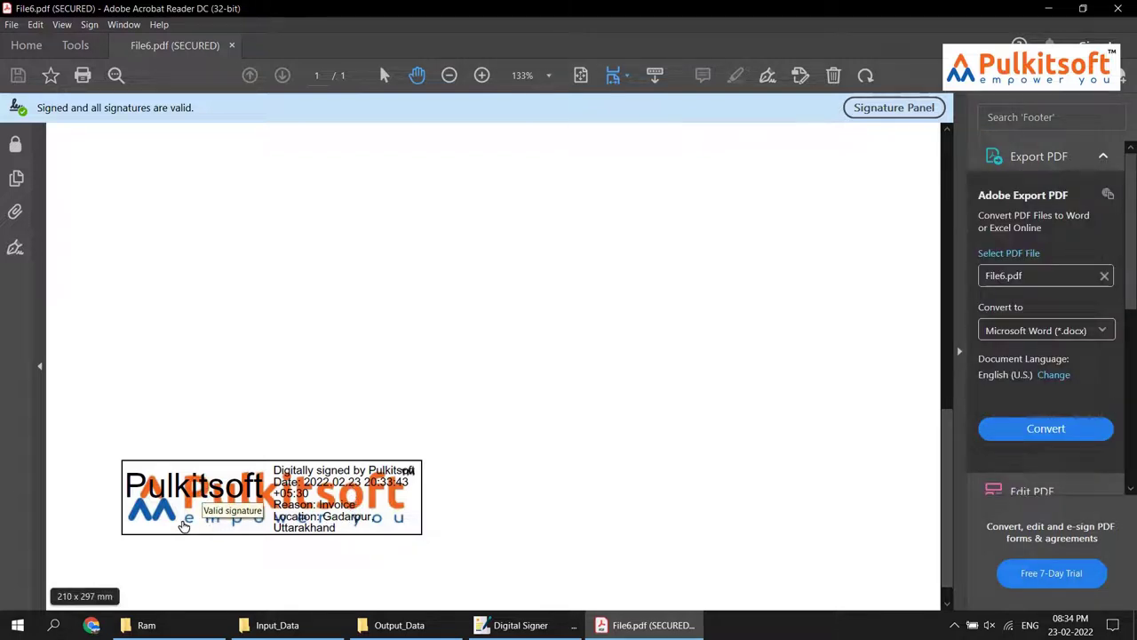
# Confirm File6's name-and-description signature is valid, then close Acrobat
pyautogui.click(183, 524)
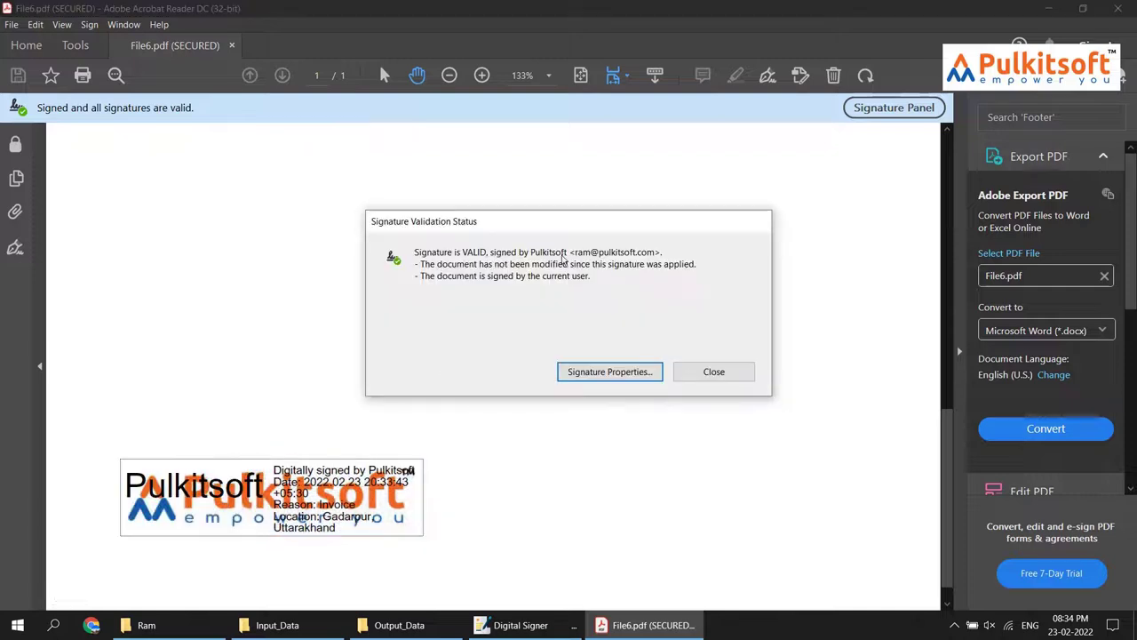
pyautogui.click(714, 372)
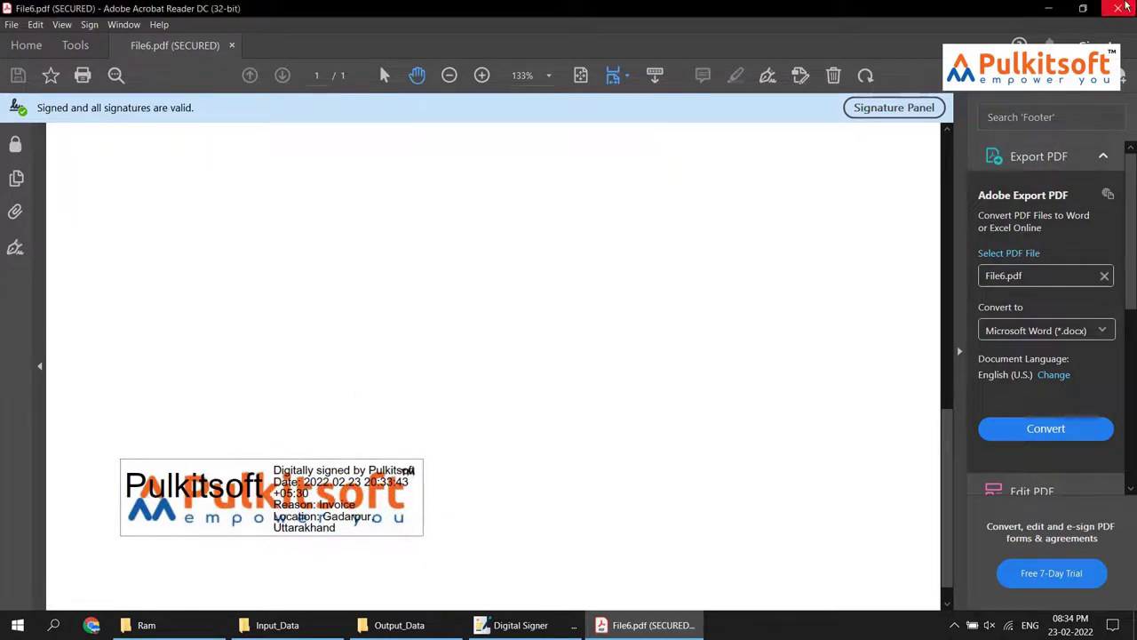
pyautogui.click(1117, 8)
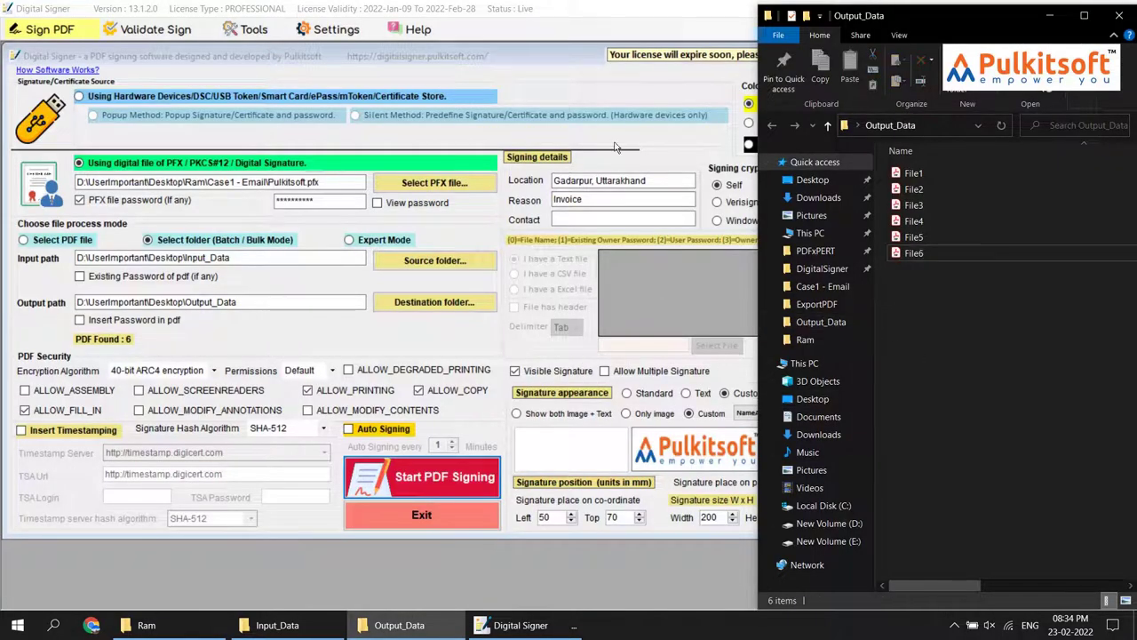
# Select the Standard signature appearance in Digital Signer instead of the custom logo
pyautogui.click(555, 51)
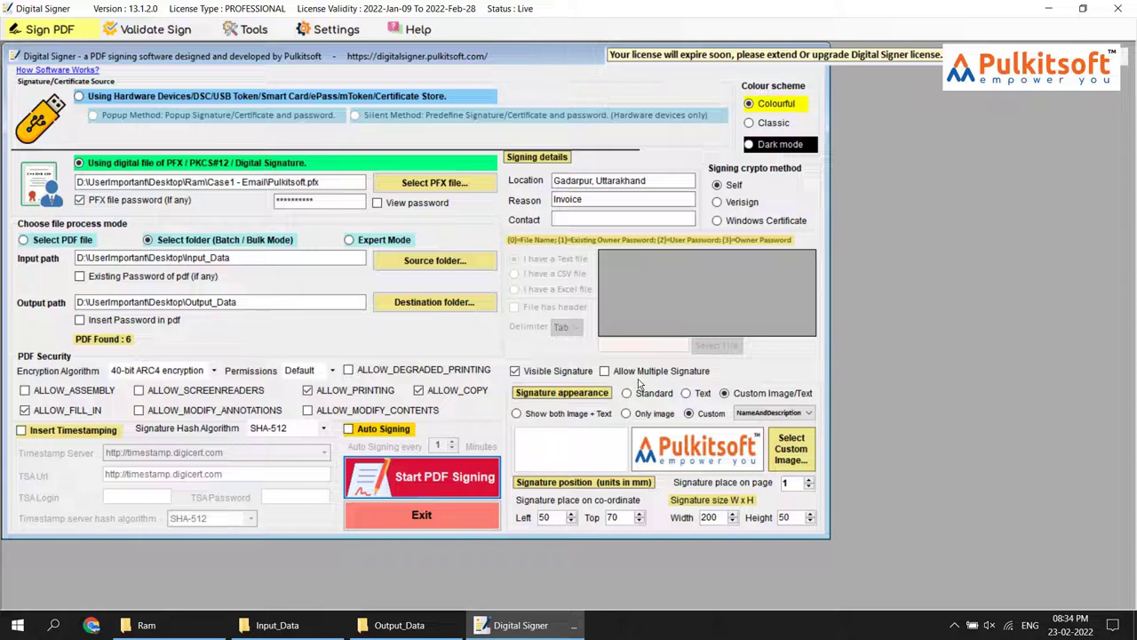
pyautogui.click(655, 397)
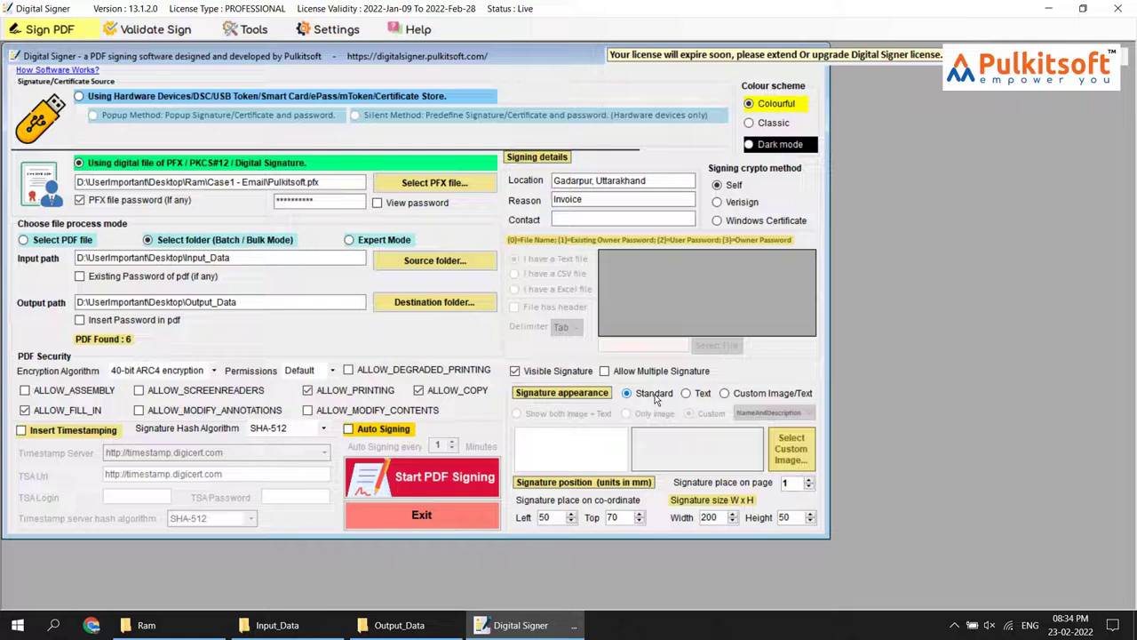
pyautogui.click(416, 32)
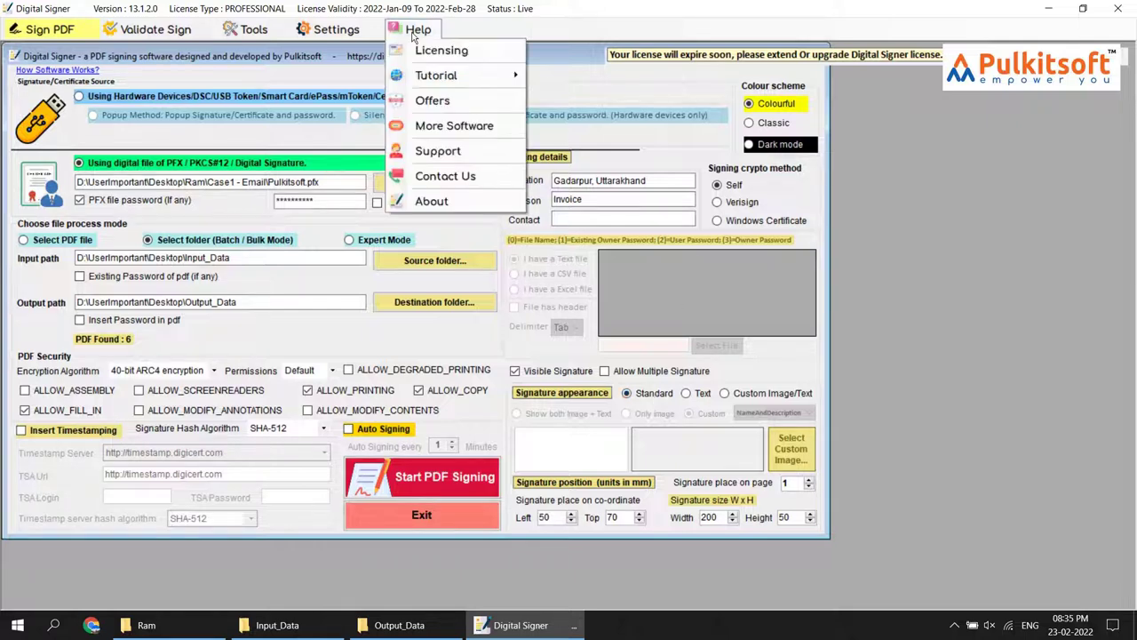
pyautogui.moveTo(452, 78)
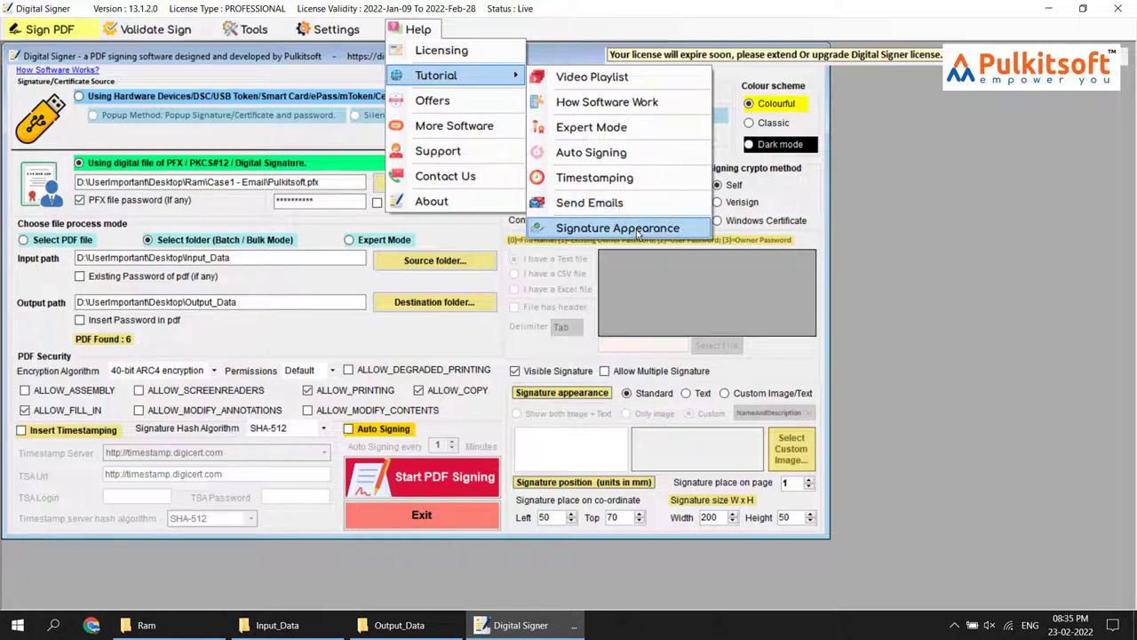
pyautogui.click(522, 347)
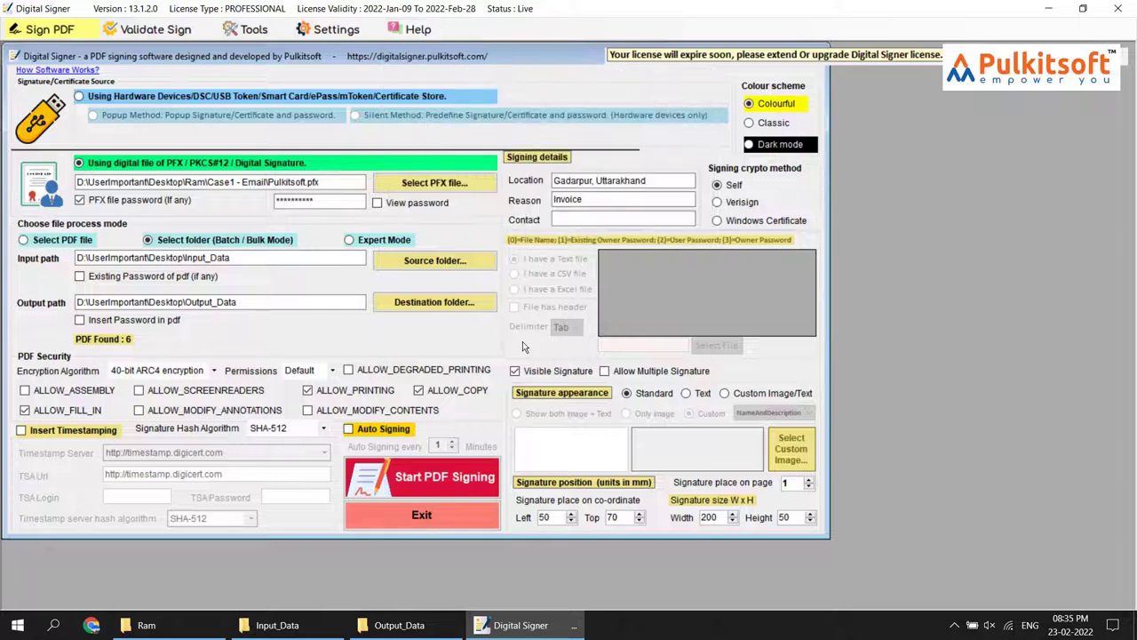